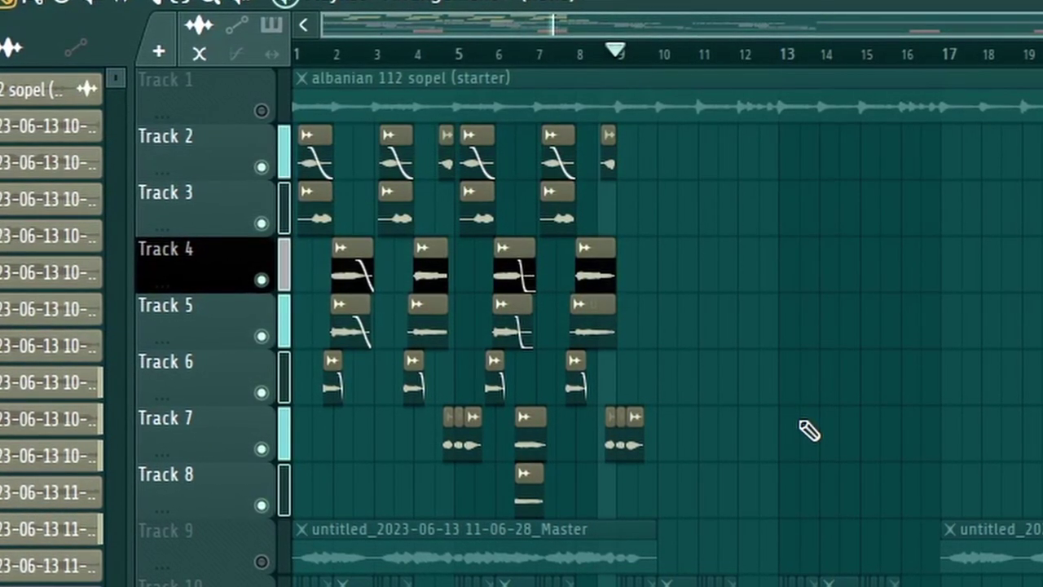
# Stop playback, select the audio clips on Tracks 2 to 7, and clear the selection.
pyautogui.press('space')
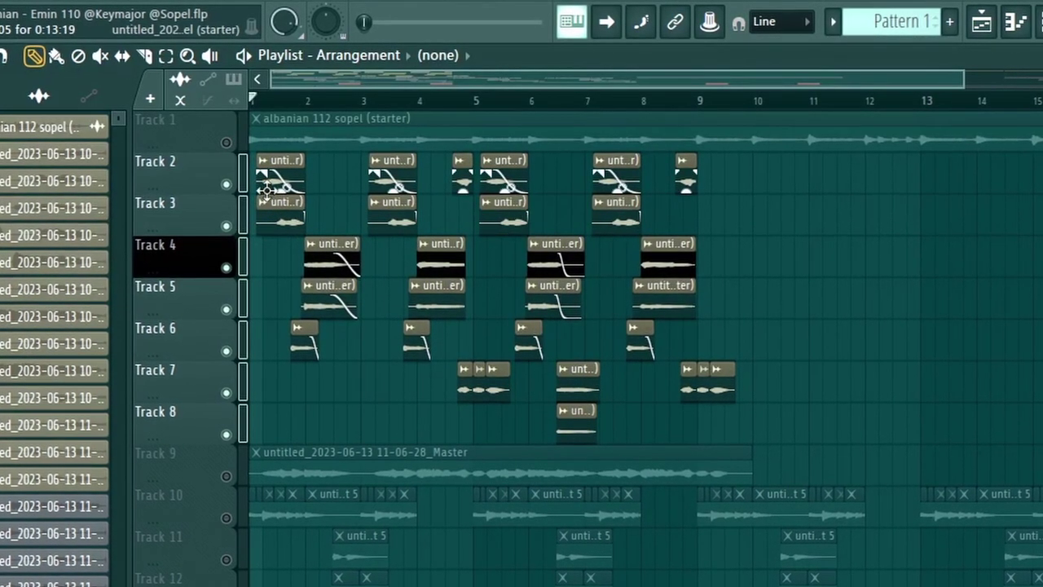
pyautogui.moveTo(782, 155); pyautogui.dragTo(178, 424)
pyautogui.rightClick(334, 404)
pyautogui.moveTo(278, 158); pyautogui.dragTo(772, 429)
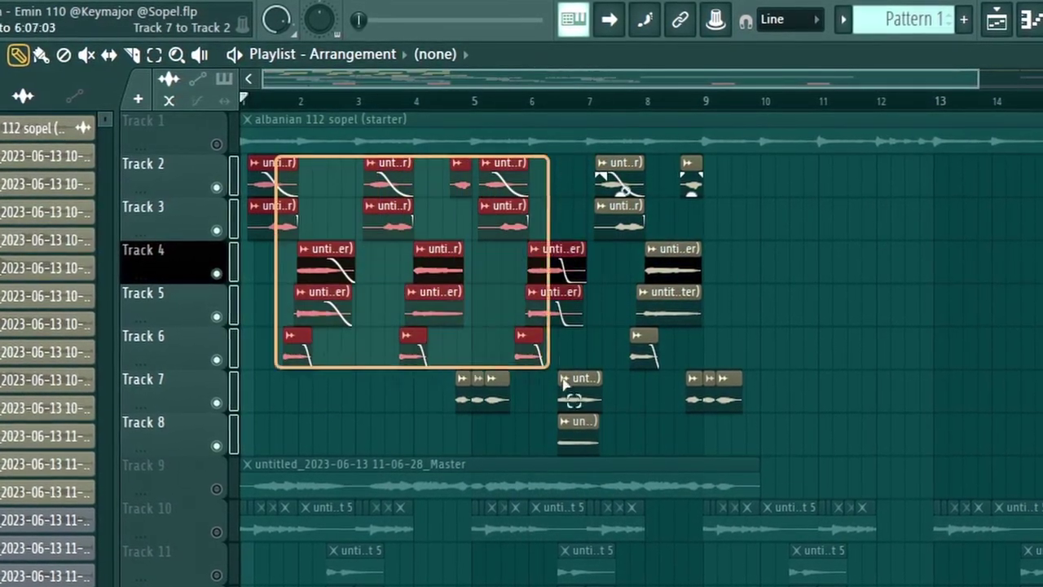
pyautogui.hotkey('ctrl', 'd')
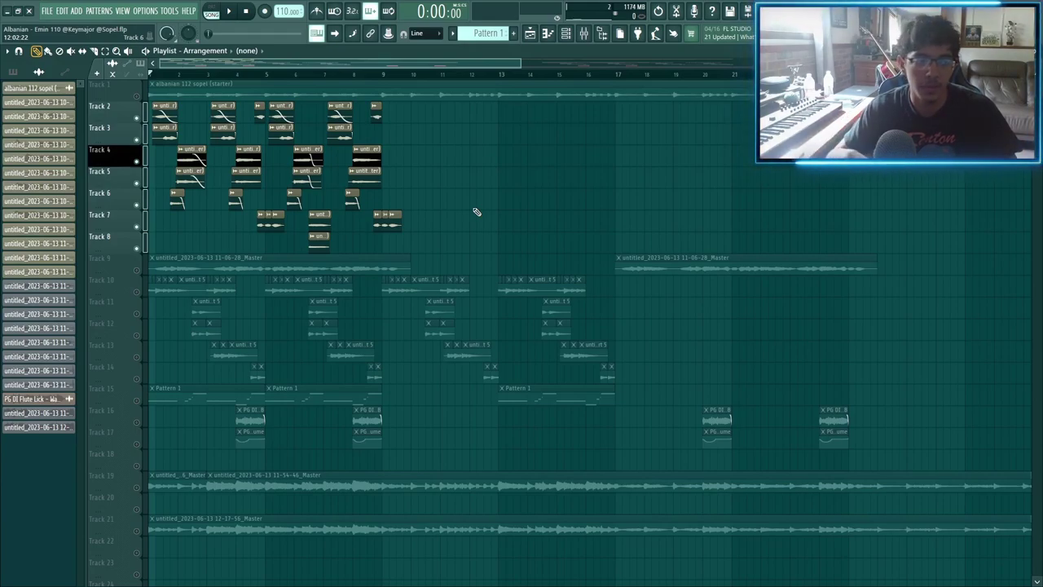
# Try a shorter fade-out on the first Track 2 clip and return it to its longer fade.
pyautogui.scroll(2, 477, 212)
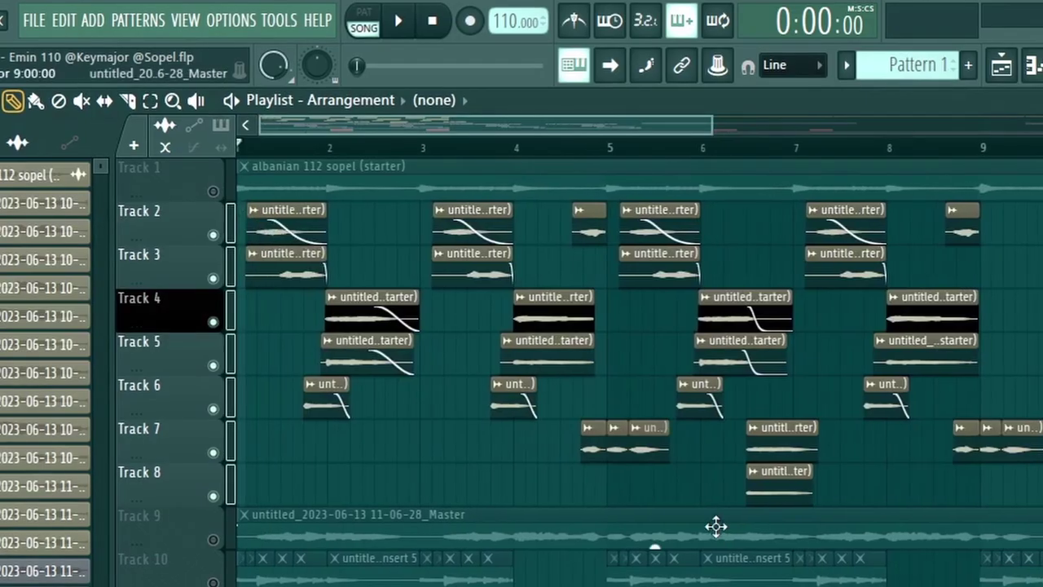
pyautogui.moveTo(165, 110); pyautogui.dragTo(188, 110)
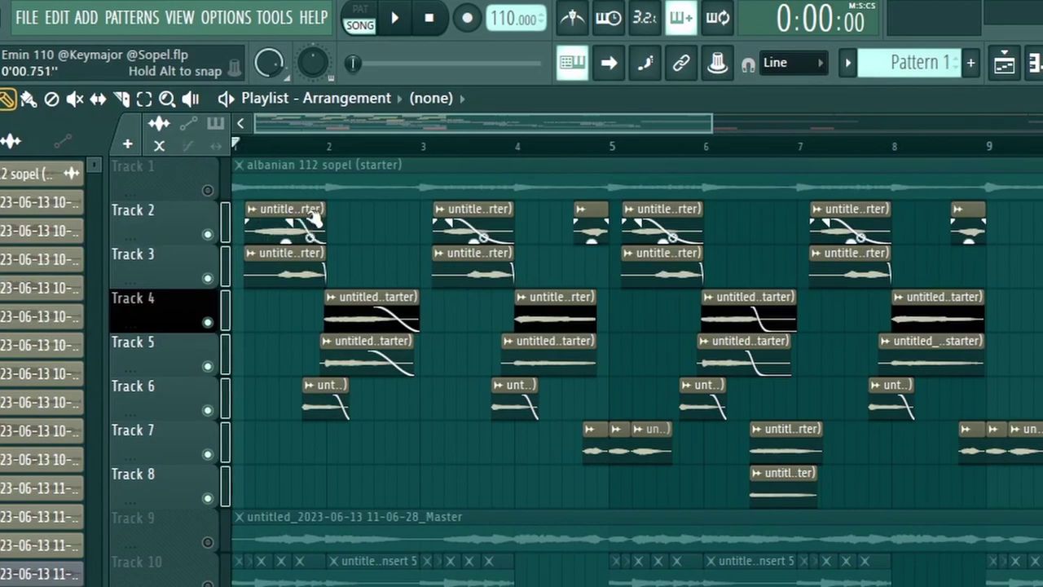
pyautogui.moveTo(315, 218); pyautogui.dragTo(287, 219)
pyautogui.scroll(3, 238, 252)
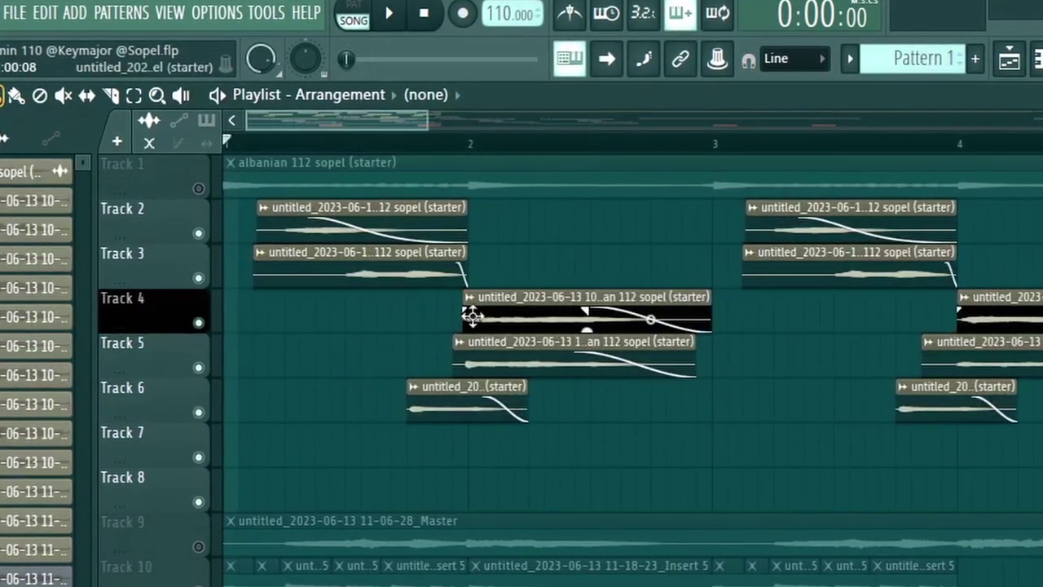
pyautogui.moveTo(467, 311); pyautogui.dragTo(441, 308)
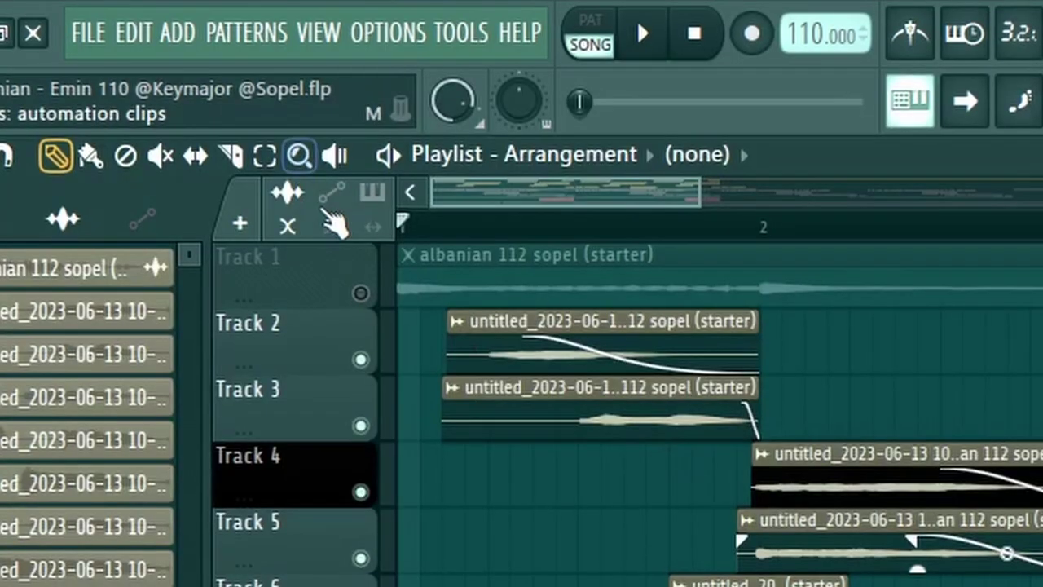
pyautogui.click(172, 120)
pyautogui.click(285, 190)
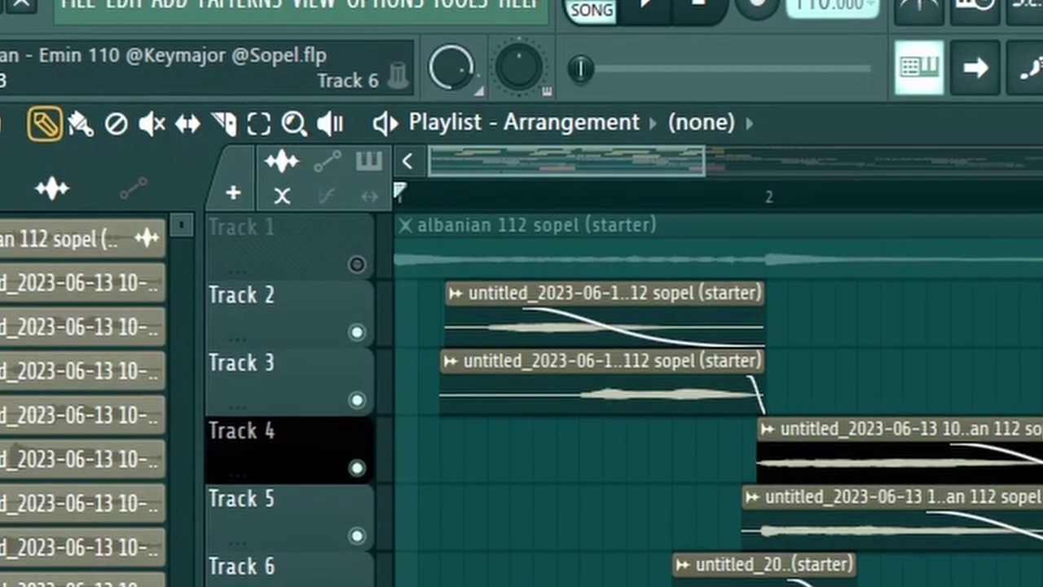
pyautogui.moveTo(449, 303); pyautogui.dragTo(478, 303)
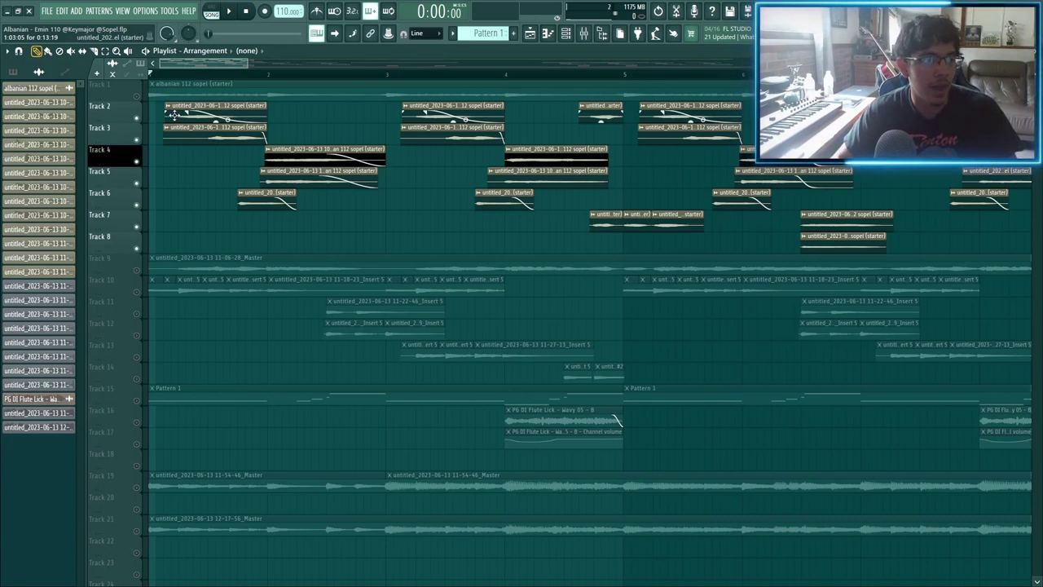
pyautogui.moveTo(170, 115); pyautogui.dragTo(175, 115)
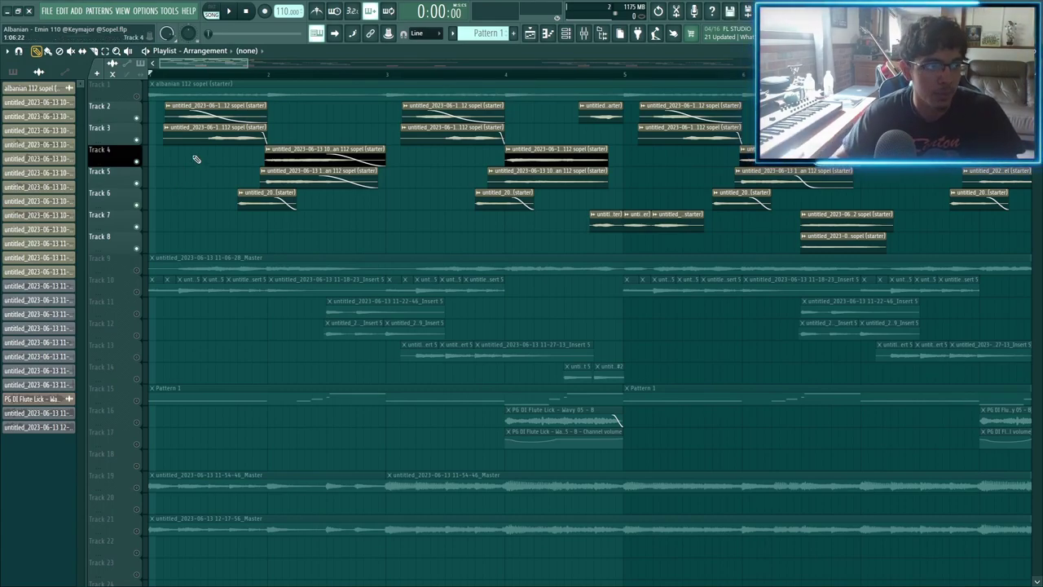
# Select the first clips on Tracks 2 and 3 to examine their waveforms and fades, and clear the selection.
pyautogui.scroll(3, 192, 163)
pyautogui.hscroll(-1, 204, 178)
pyautogui.scroll(3, 226, 187)
pyautogui.scroll(3, 210, 159)
pyautogui.moveTo(226, 155); pyautogui.dragTo(231, 171)
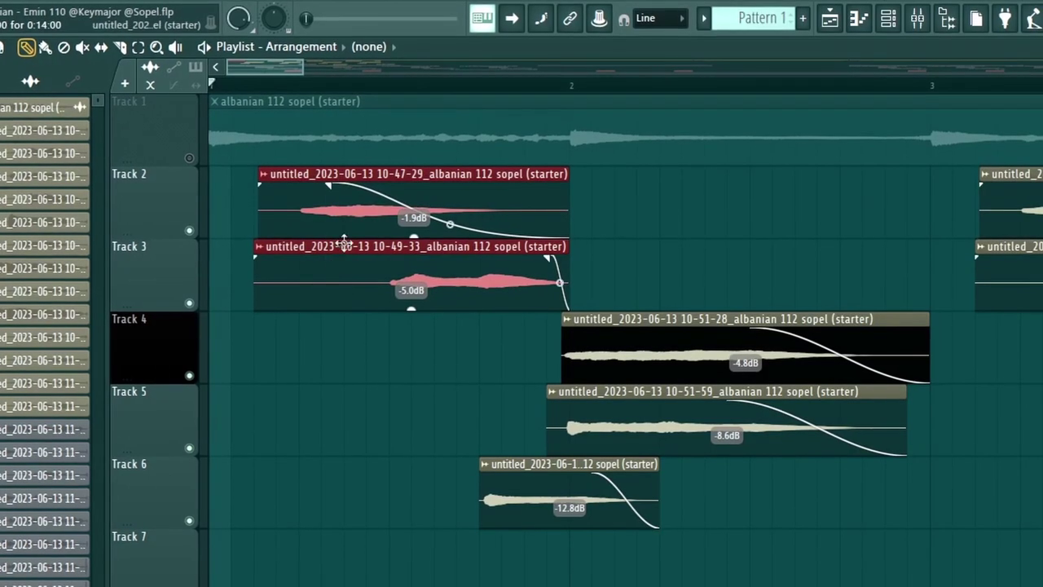
pyautogui.keyDown('ctrl'); pyautogui.click(347, 318); pyautogui.keyUp('ctrl')
# Try the first Track 2 clip without its fade-out and restore the fade.
pyautogui.moveTo(330, 187); pyautogui.dragTo(641, 207)
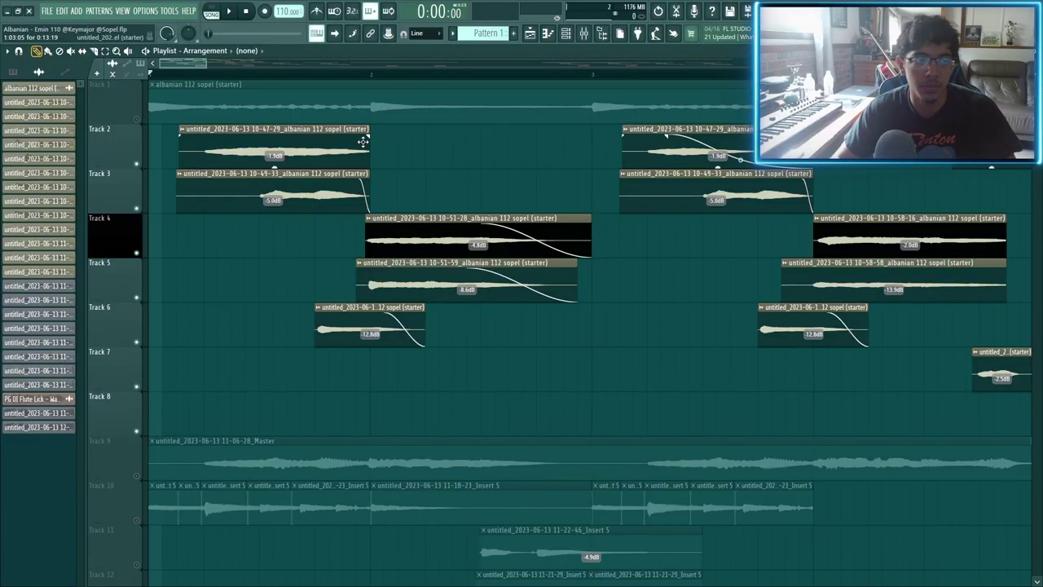
pyautogui.moveTo(560, 177); pyautogui.dragTo(339, 170)
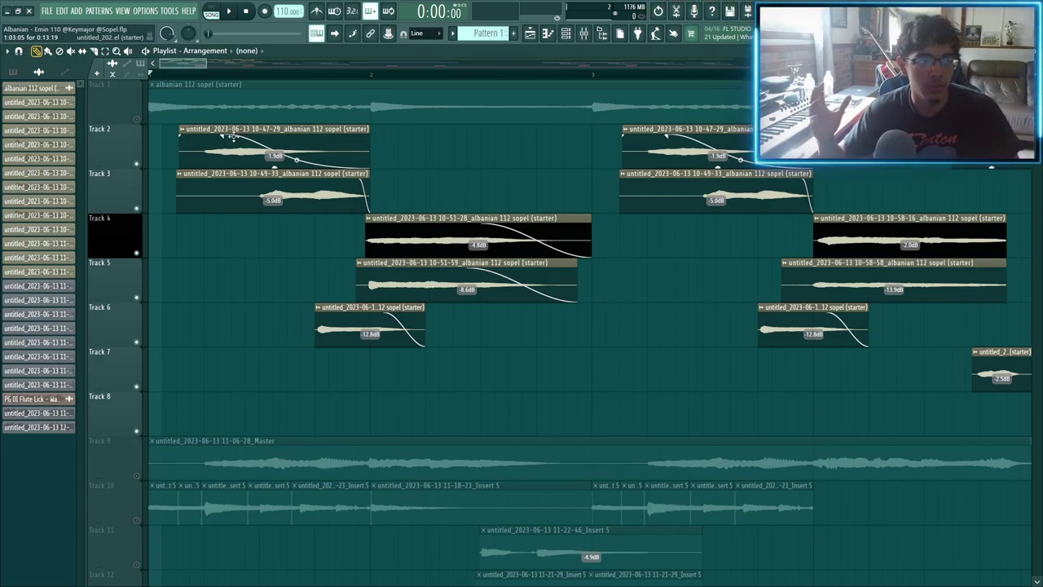
pyautogui.scroll(-4, 233, 137)
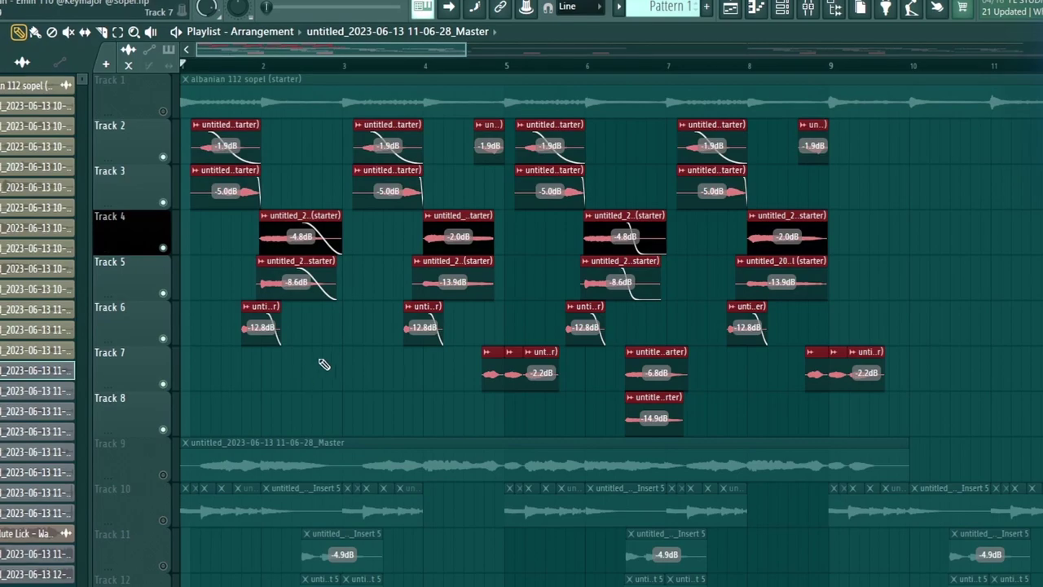
# Clear the clip selection, solo Track 2, and activate Track 3 alongside it.
pyautogui.hotkey('ctrl', 'd')
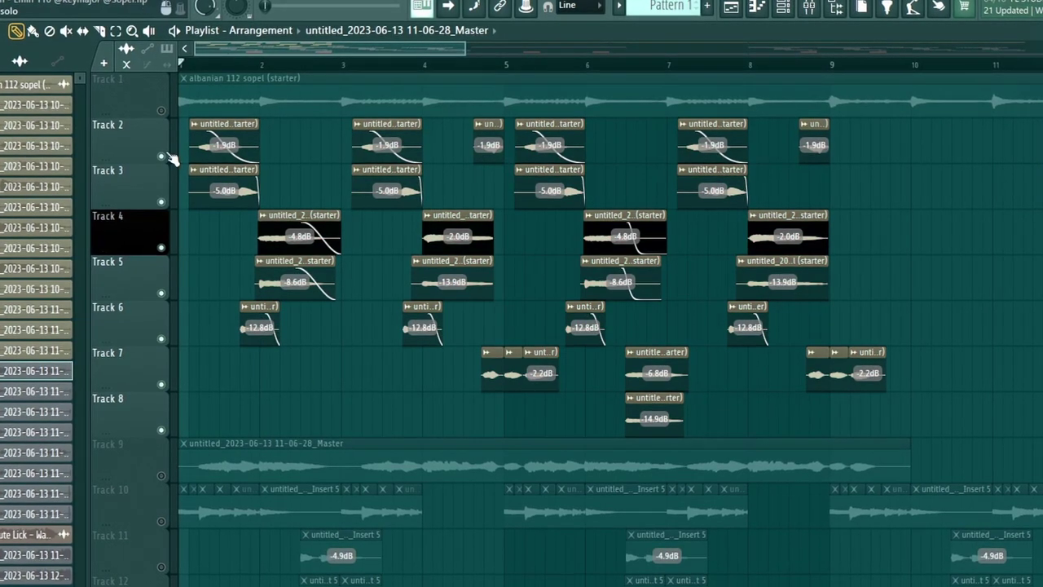
pyautogui.rightClick(136, 138)
pyautogui.scroll(3, 202, 216)
pyautogui.scroll(-2, 342, 289)
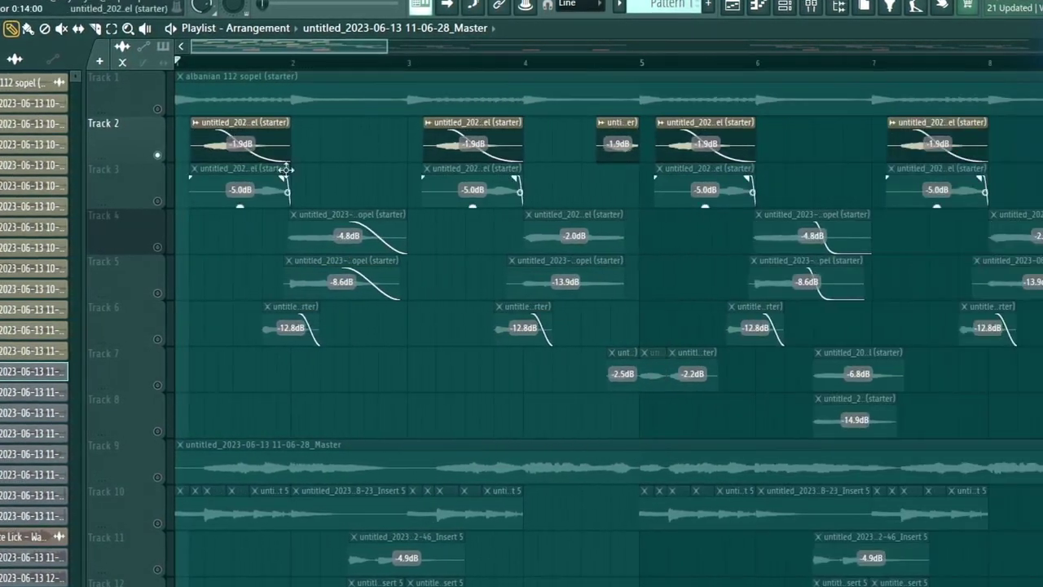
pyautogui.click(156, 200)
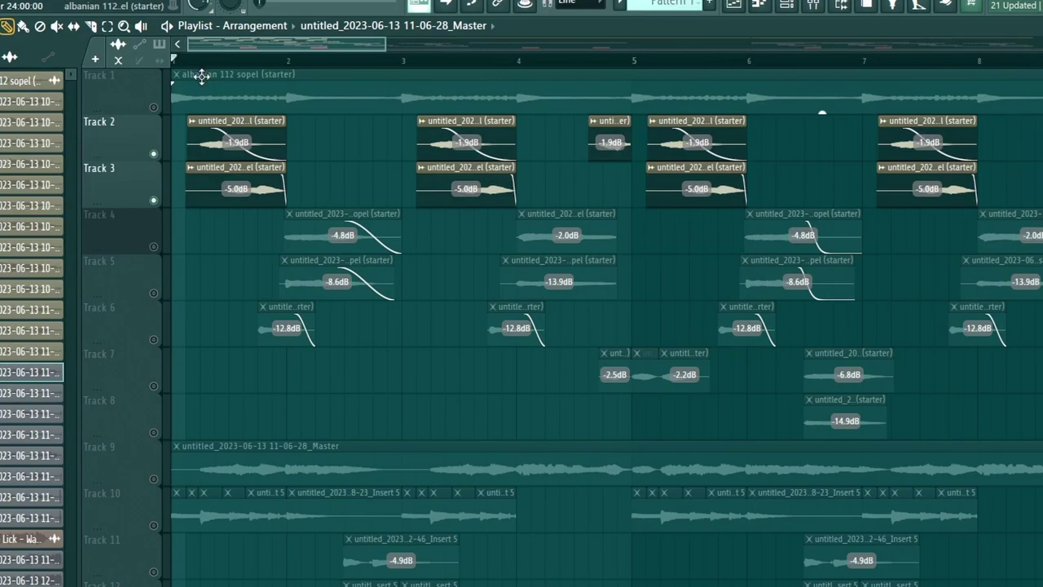
# Select all clips on Track 3 and clear the selection.
pyautogui.keyDown('ctrl'); pyautogui.click(216, 183); pyautogui.keyUp('ctrl')
pyautogui.moveTo(210, 172); pyautogui.dragTo(1031, 204)
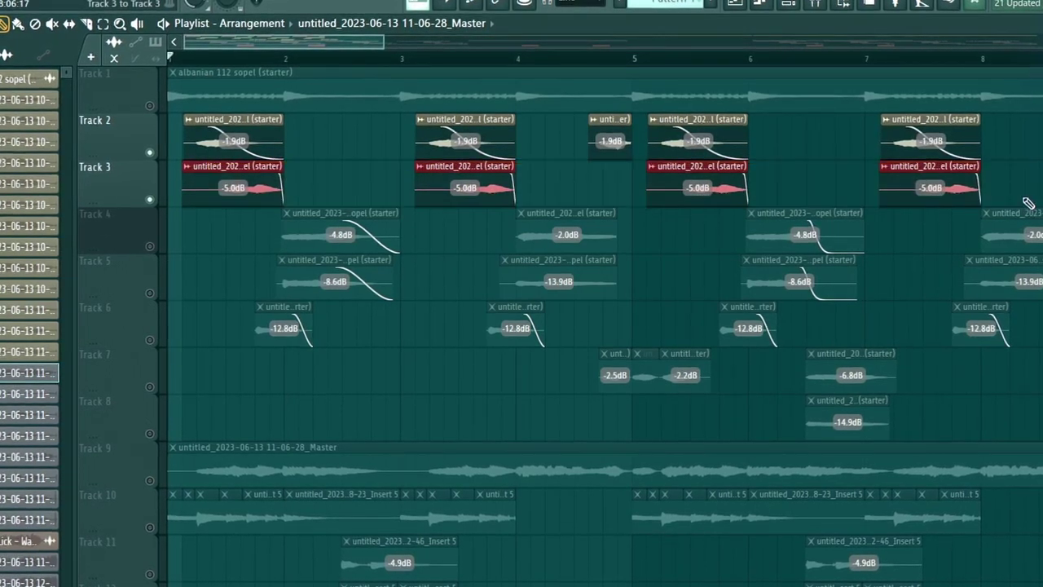
pyautogui.hotkey('ctrl', 'd')
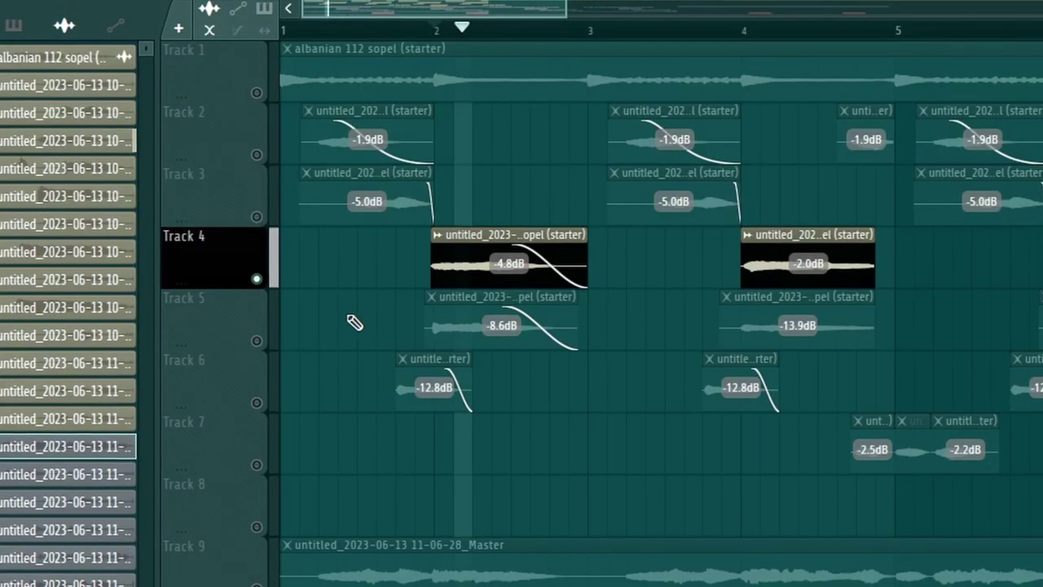
# Select the clips on Tracks 7 and 8 and listen to them with Tracks 2 to 8 active.
pyautogui.moveTo(215, 274); pyautogui.dragTo(211, 259)
pyautogui.keyDown('ctrl'); pyautogui.click(263, 324); pyautogui.keyUp('ctrl')
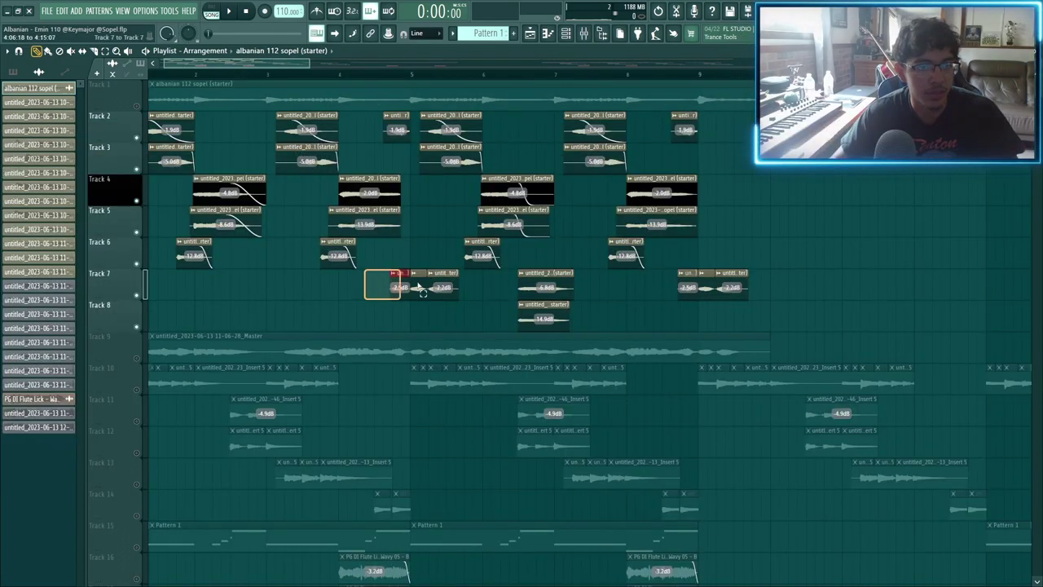
pyautogui.moveTo(423, 292); pyautogui.dragTo(559, 326)
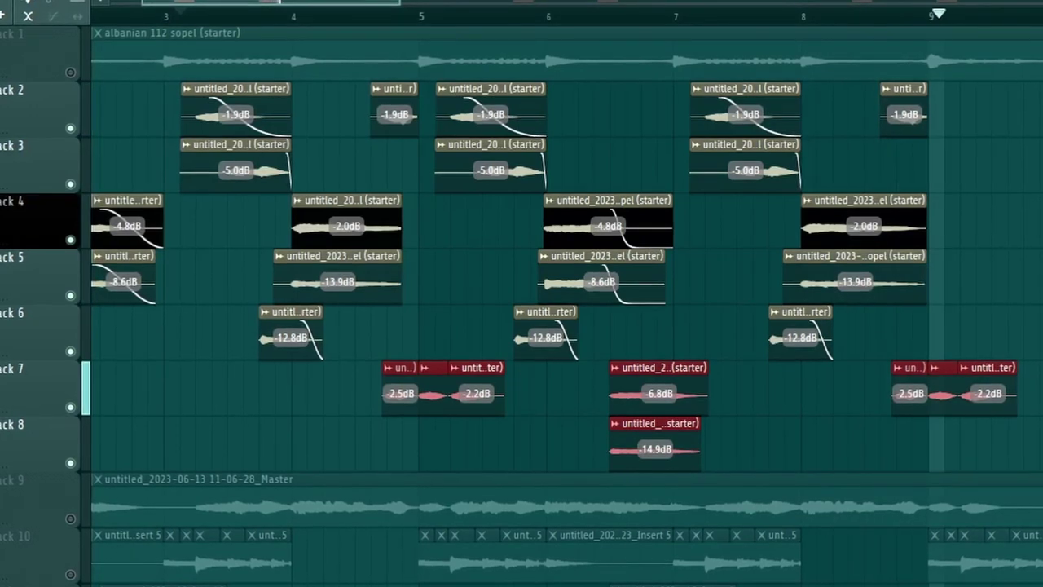
pyautogui.moveTo(989, 414)
pyautogui.press('space')
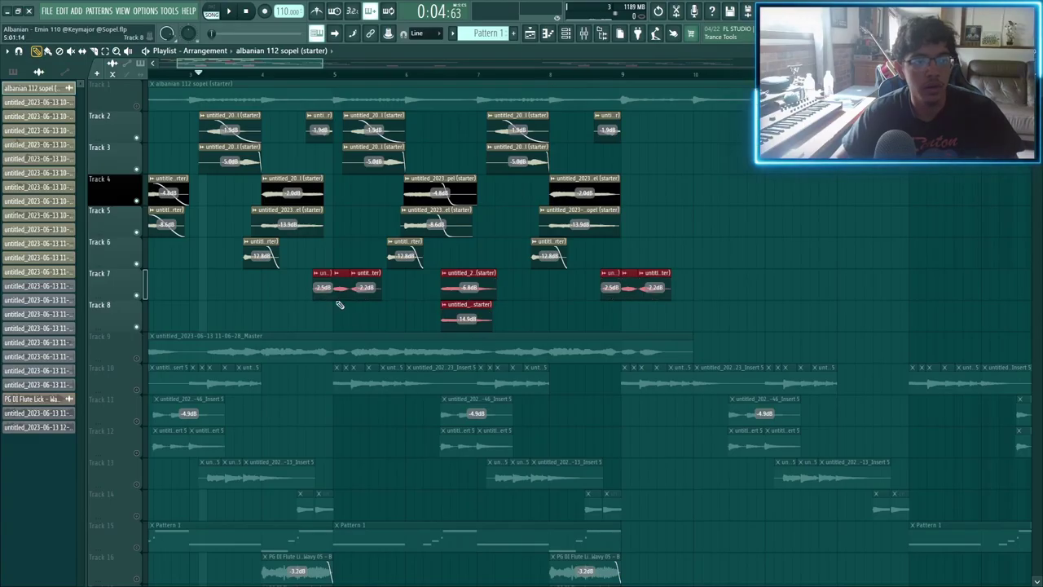
pyautogui.moveTo(297, 294); pyautogui.dragTo(669, 315)
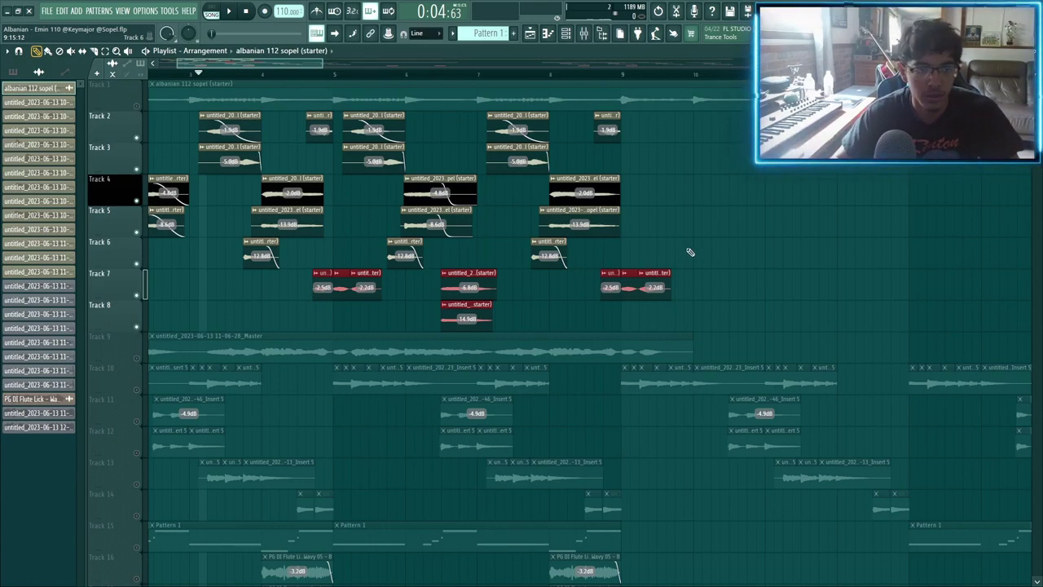
pyautogui.scroll(-2, 690, 253)
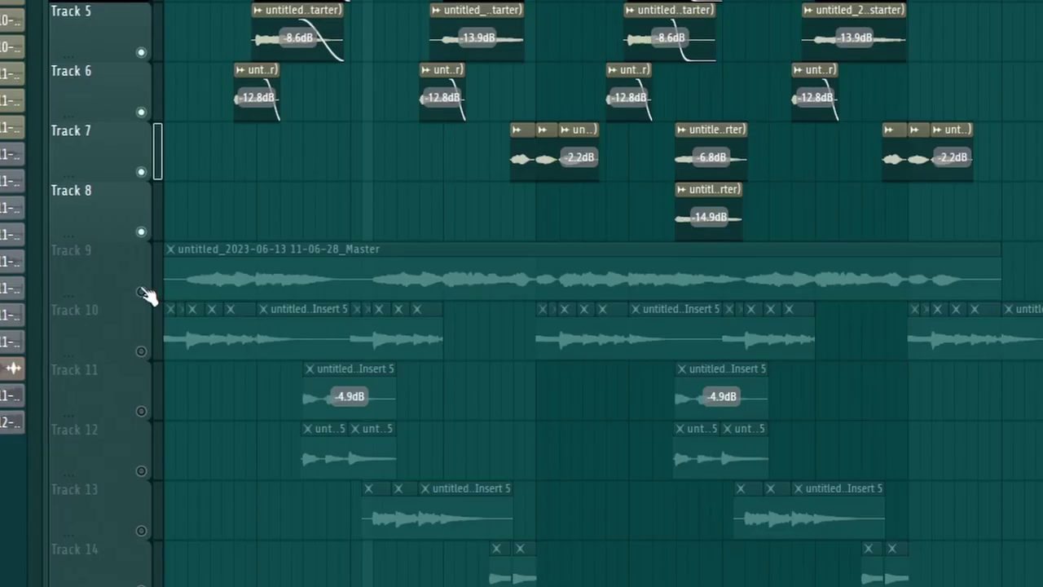
pyautogui.click(143, 291)
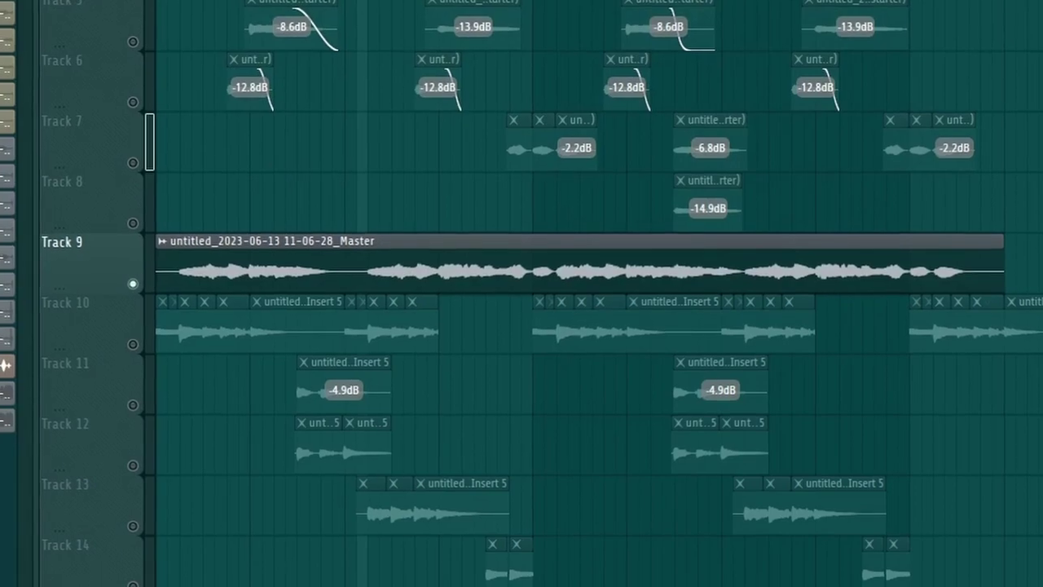
pyautogui.doubleClick(489, 260)
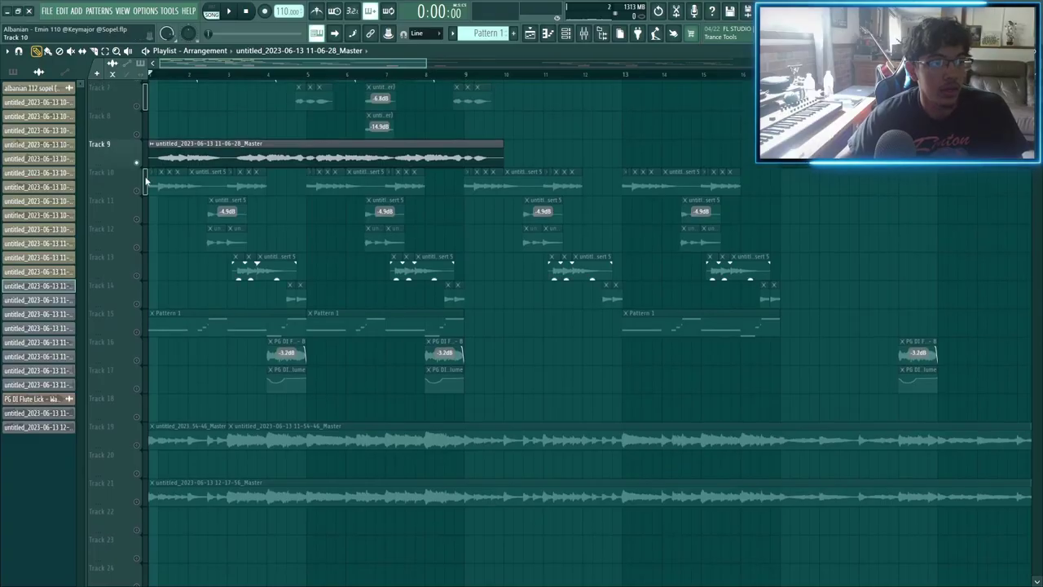
# Isolate Tracks 10 to 14 and review their layered clips during playback.
pyautogui.rightClick(143, 415)
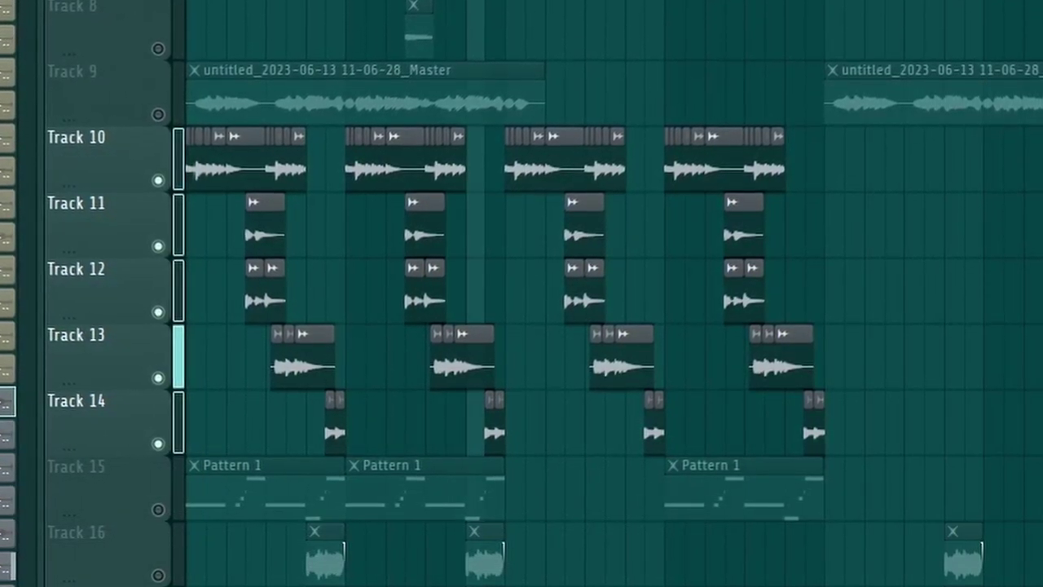
pyautogui.scroll(3, 349, 302)
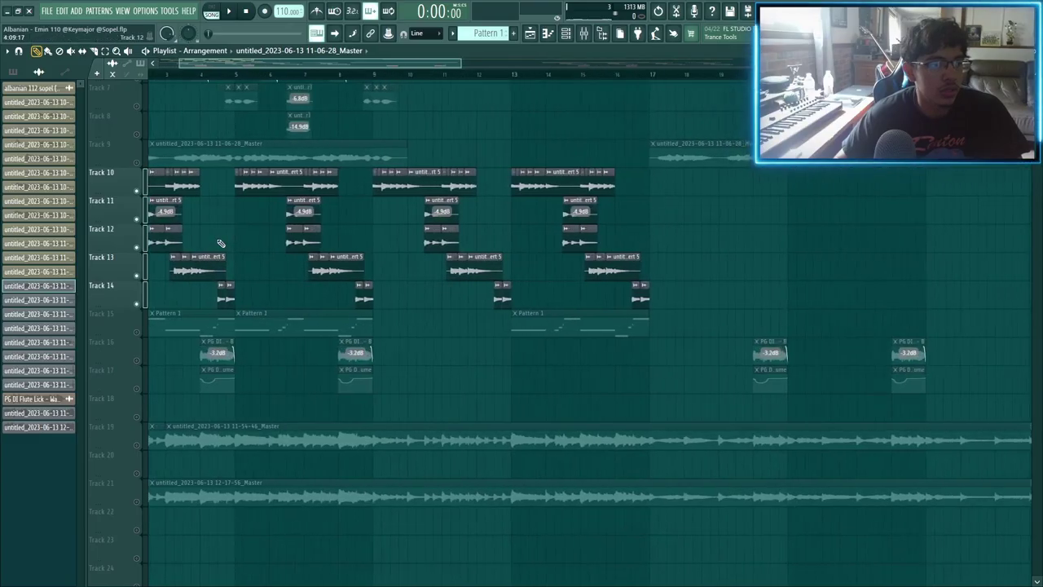
pyautogui.moveTo(551, 346); pyautogui.dragTo(765, 464)
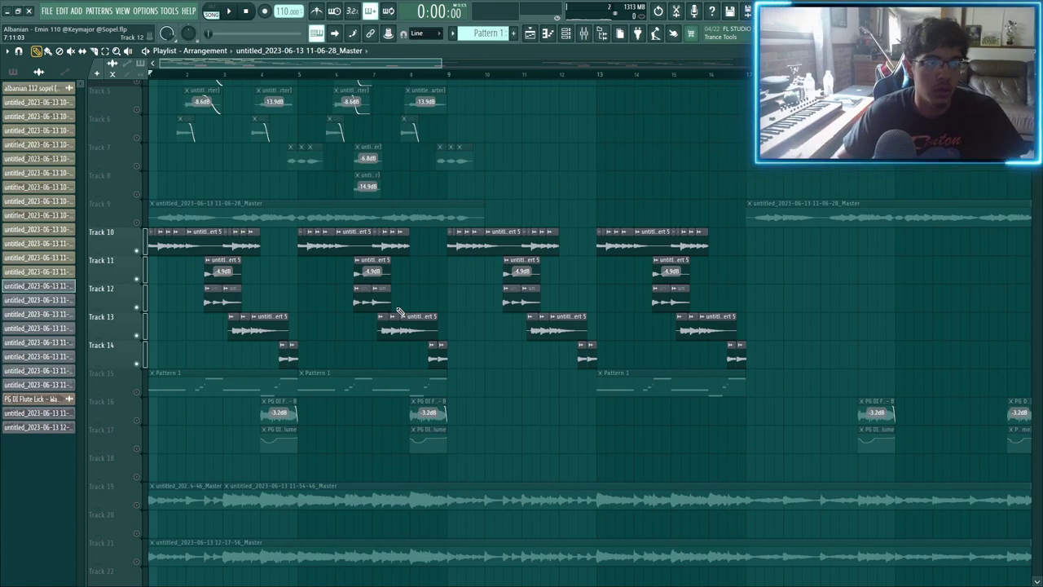
# Listen to Track 10 alone, and to Tracks 11 to 14 without Track 10.
pyautogui.rightClick(137, 251)
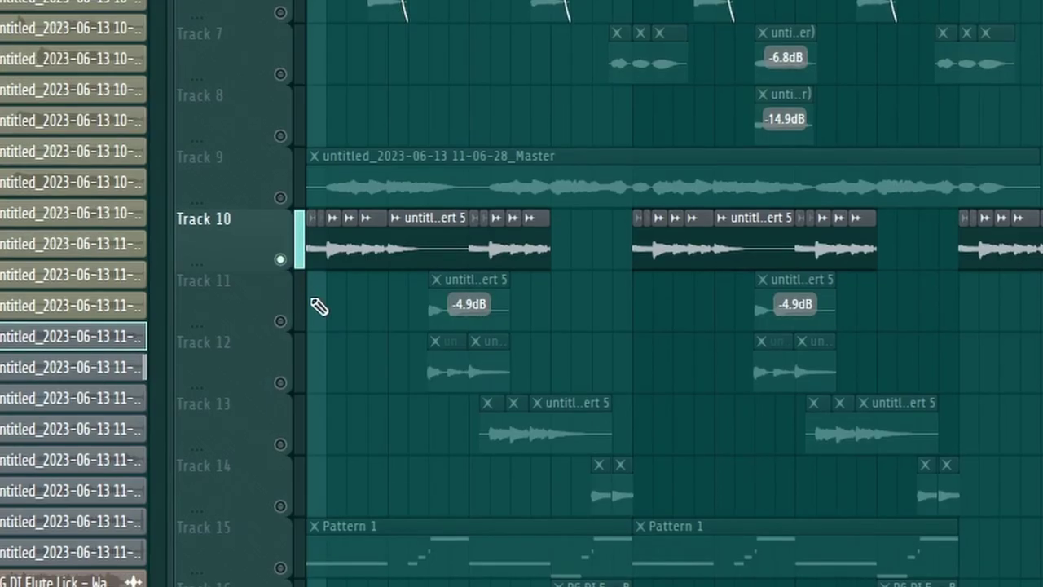
pyautogui.scroll(2, 152, 272)
pyautogui.moveTo(153, 272); pyautogui.dragTo(183, 286)
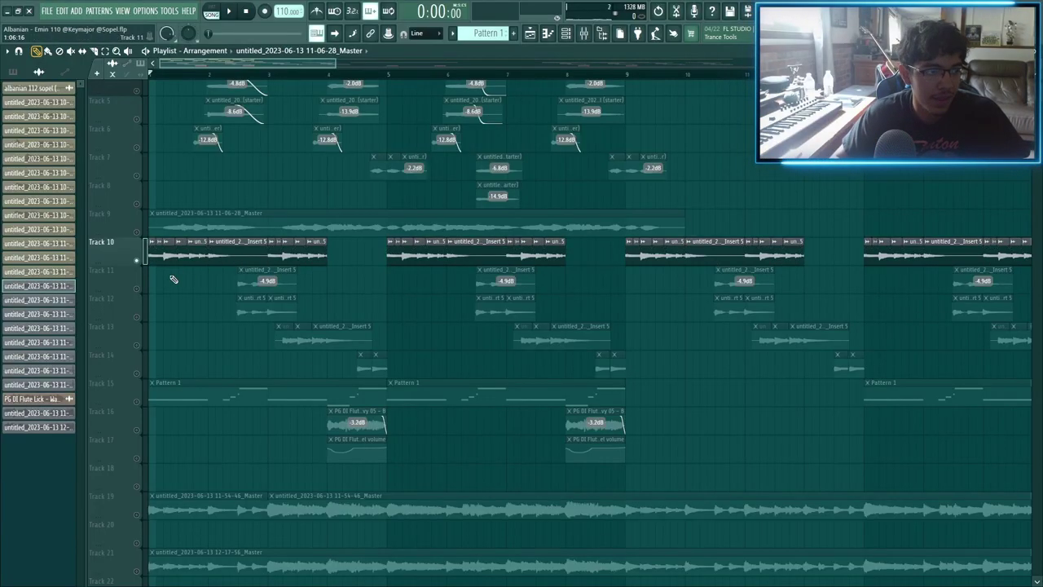
pyautogui.click(138, 290)
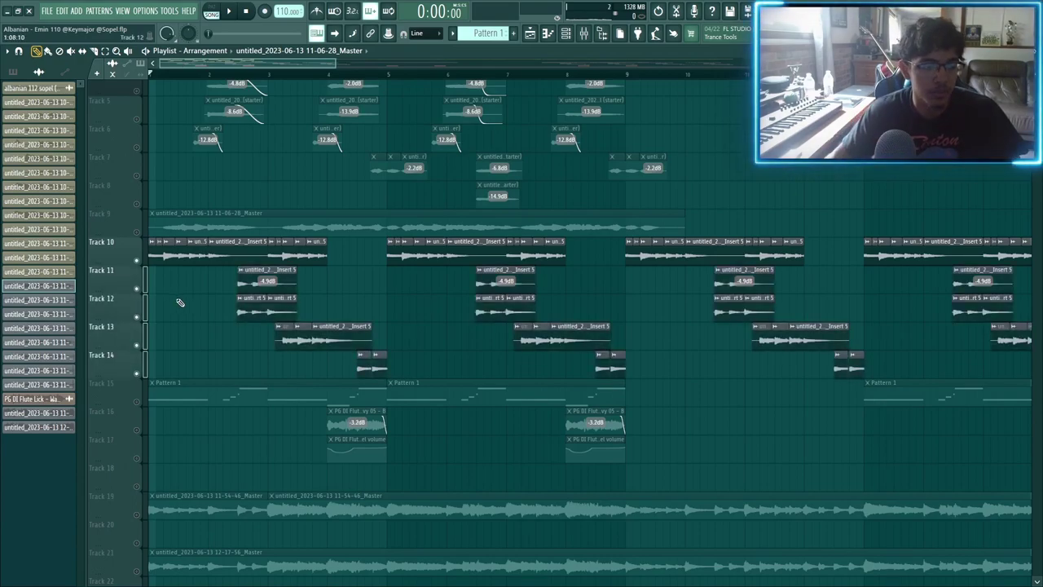
pyautogui.click(136, 260)
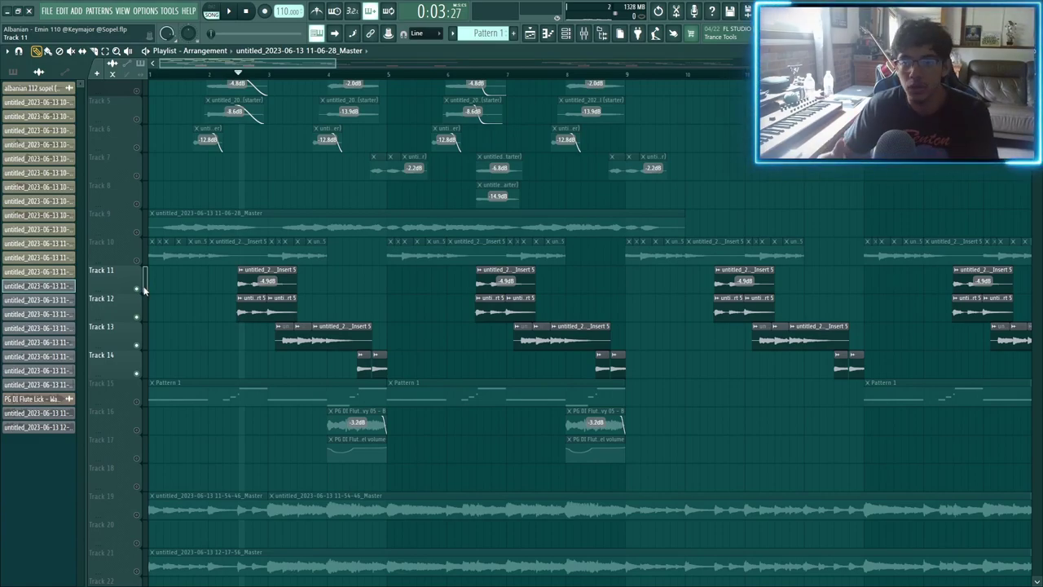
# Solo Track 12, and reactivate Tracks 9 to 14 together.
pyautogui.rightClick(139, 317)
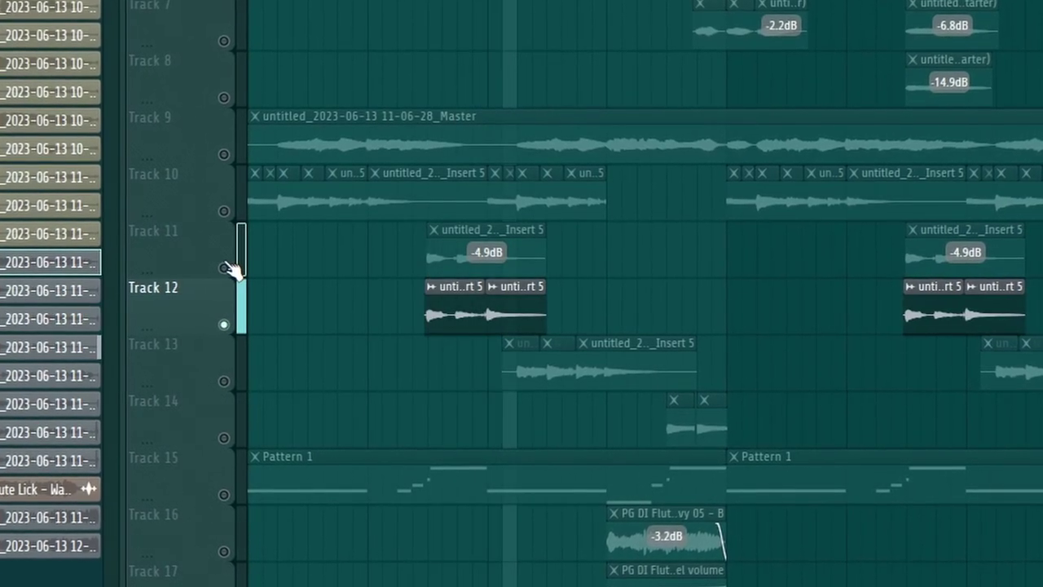
pyautogui.rightClick(226, 268)
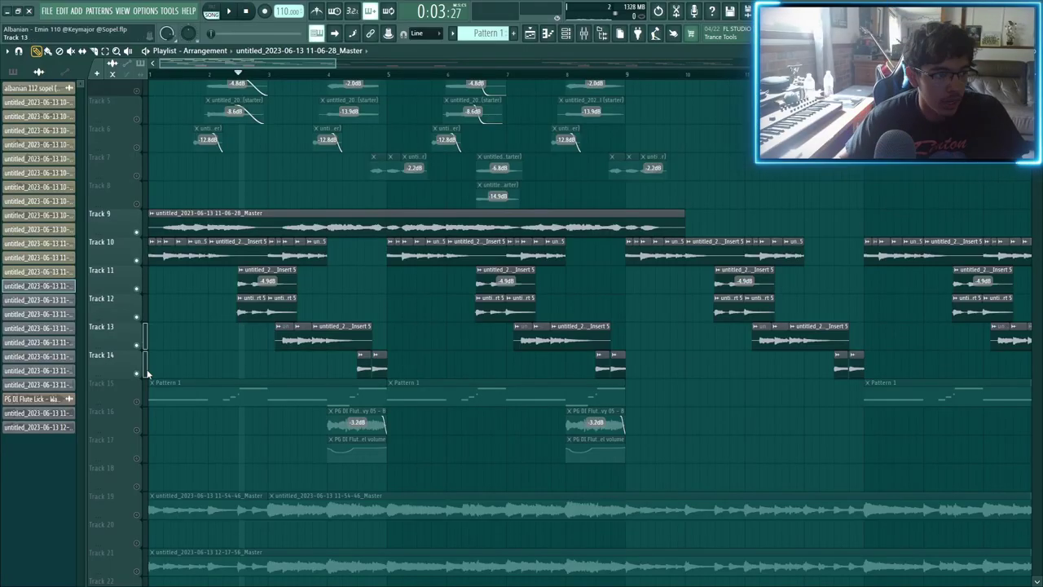
# Isolate Tracks 13 and 14 and play back their short layered clips.
pyautogui.rightClick(137, 346)
pyautogui.rightClick(137, 345)
pyautogui.moveTo(184, 345); pyautogui.dragTo(154, 319)
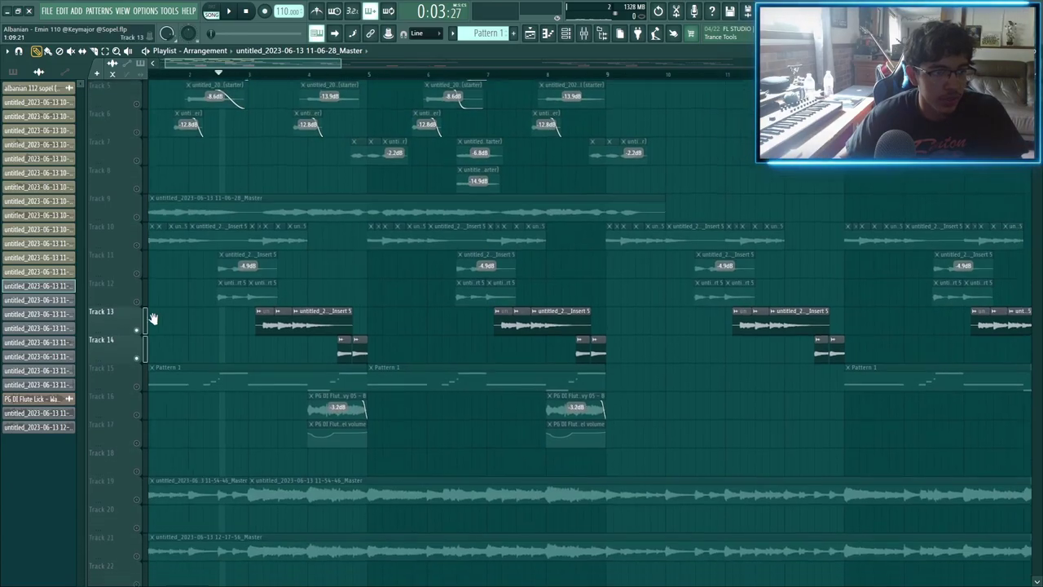
pyautogui.moveTo(154, 319); pyautogui.dragTo(150, 319)
pyautogui.press('space')
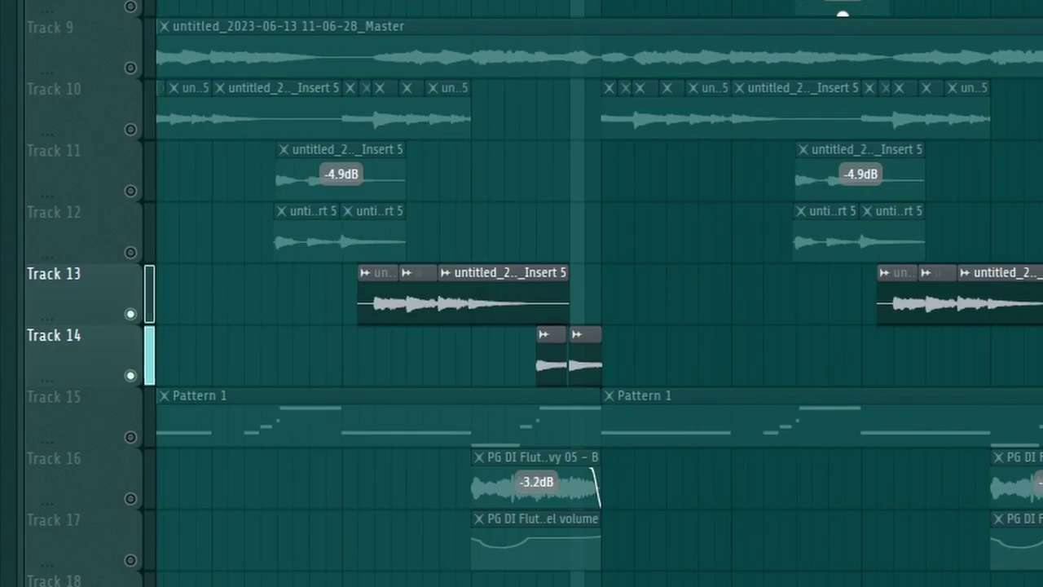
pyautogui.press('space')
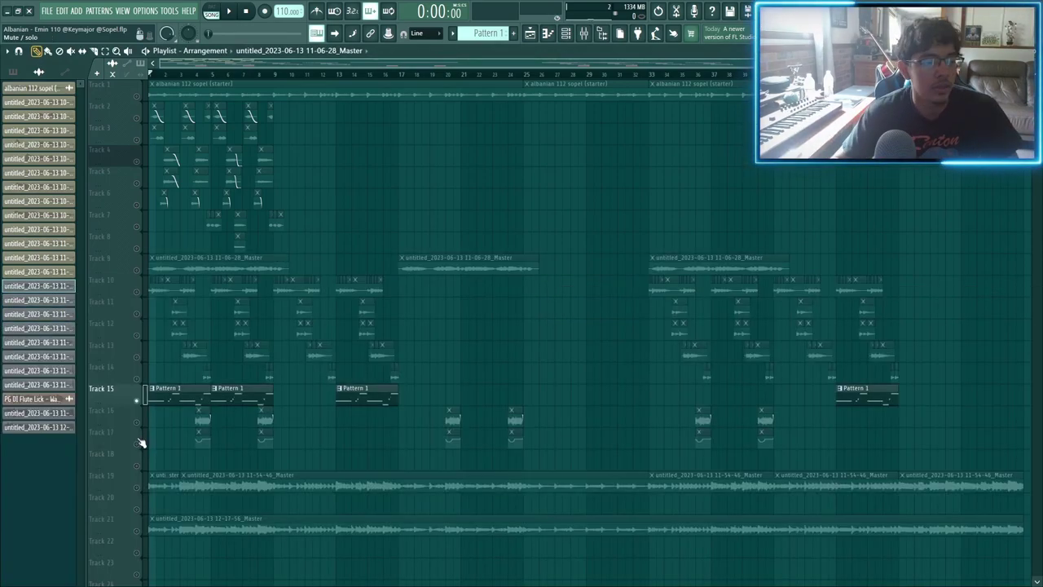
# Open Pattern 1 from Track 15 in the piano roll, view its Scarbee Rickenbacker Bass instrument in Kontakt, and play the pattern.
pyautogui.scroll(3, 166, 429)
pyautogui.scroll(-2, 207, 426)
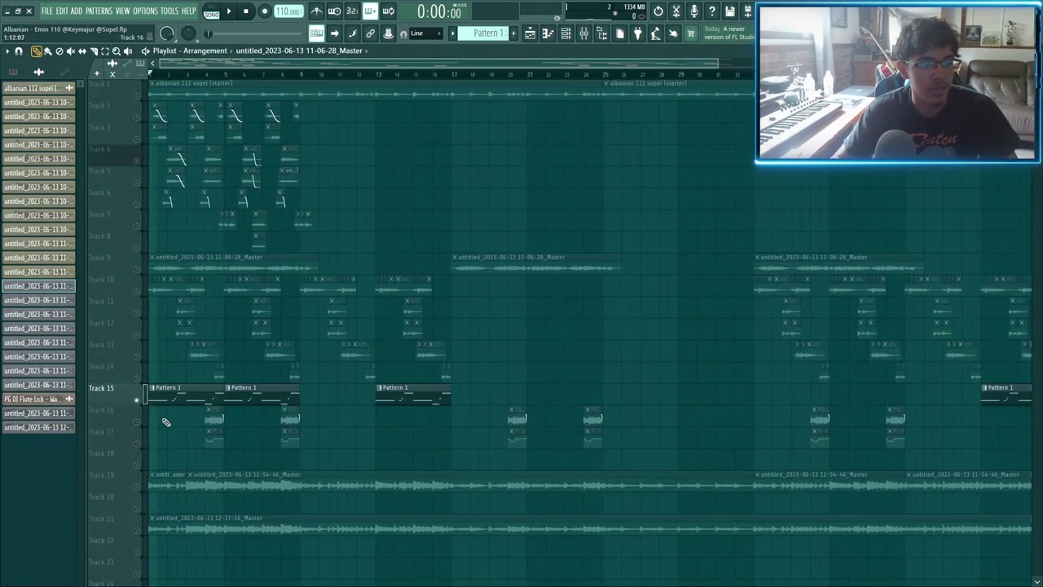
pyautogui.doubleClick(170, 403)
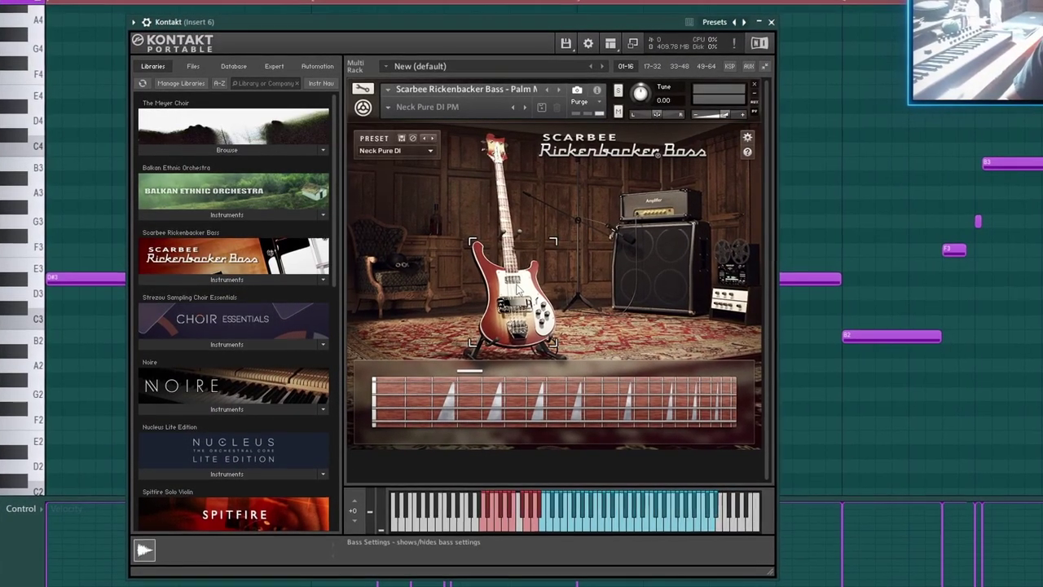
pyautogui.click(517, 290)
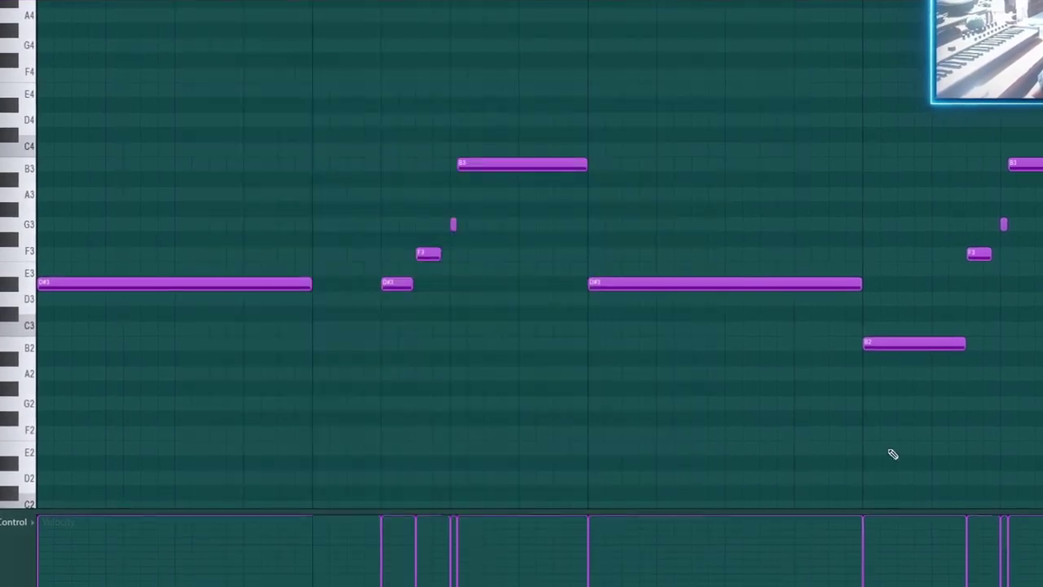
pyautogui.press('space')
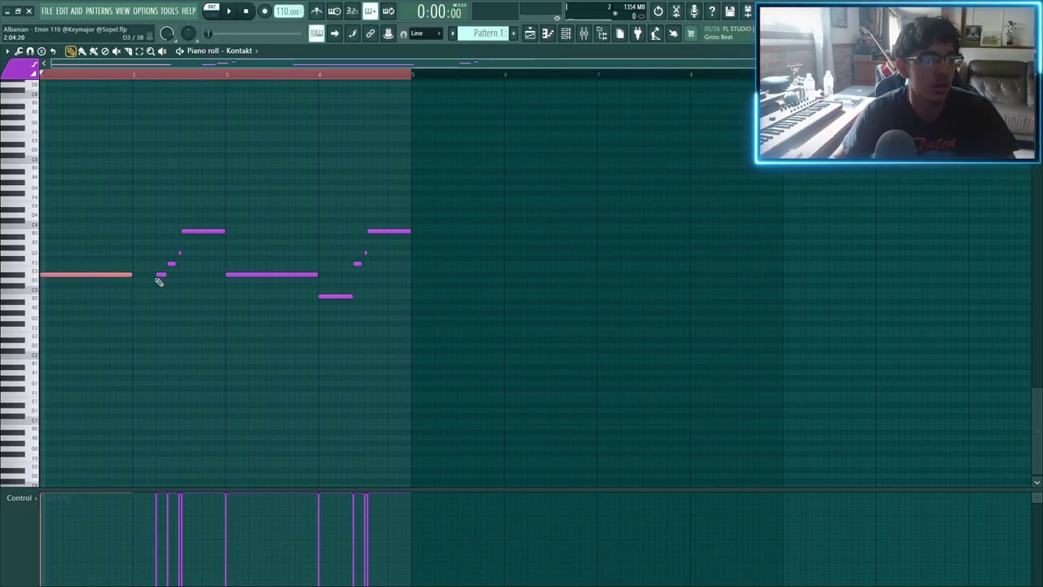
# Select the rising bass run from D#3 to B3 in bar 2 of the pattern.
pyautogui.moveTo(157, 280); pyautogui.dragTo(199, 211)
pyautogui.scroll(3, 163, 245)
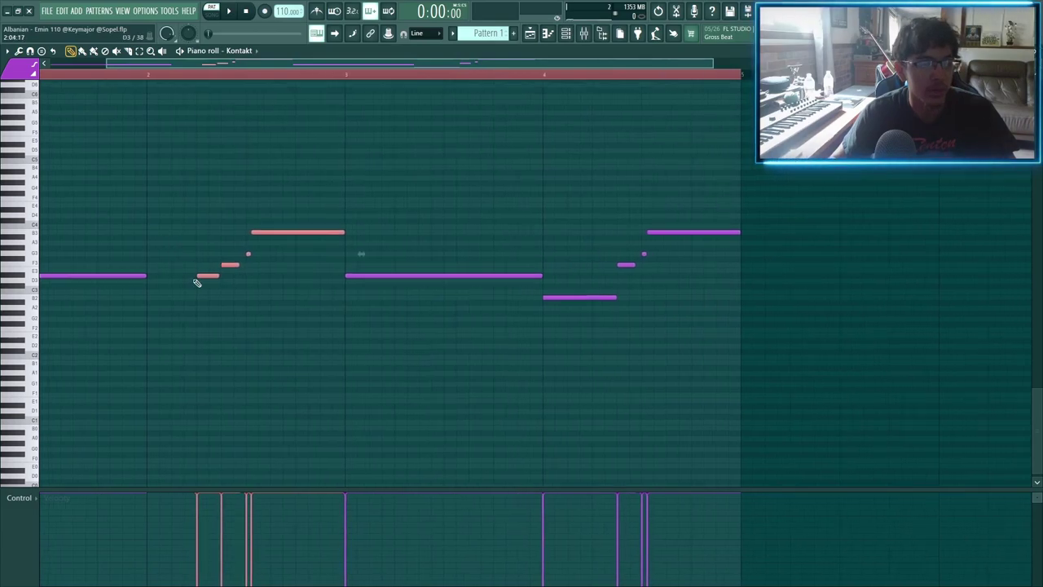
pyautogui.scroll(1, 197, 282)
pyautogui.moveTo(198, 325); pyautogui.dragTo(223, 300)
pyautogui.click(272, 291)
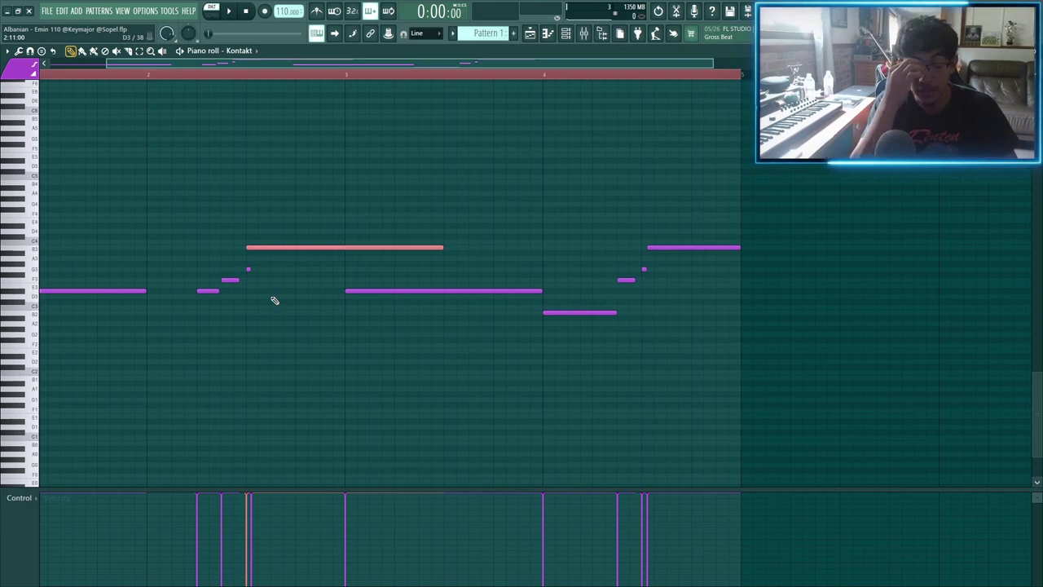
# Select the short notes leading up to B3, compare them with the bar 4 run, and undo the stray added note.
pyautogui.moveTo(279, 262); pyautogui.dragTo(215, 302)
pyautogui.scroll(5, 220, 301)
pyautogui.moveTo(318, 265); pyautogui.dragTo(191, 326)
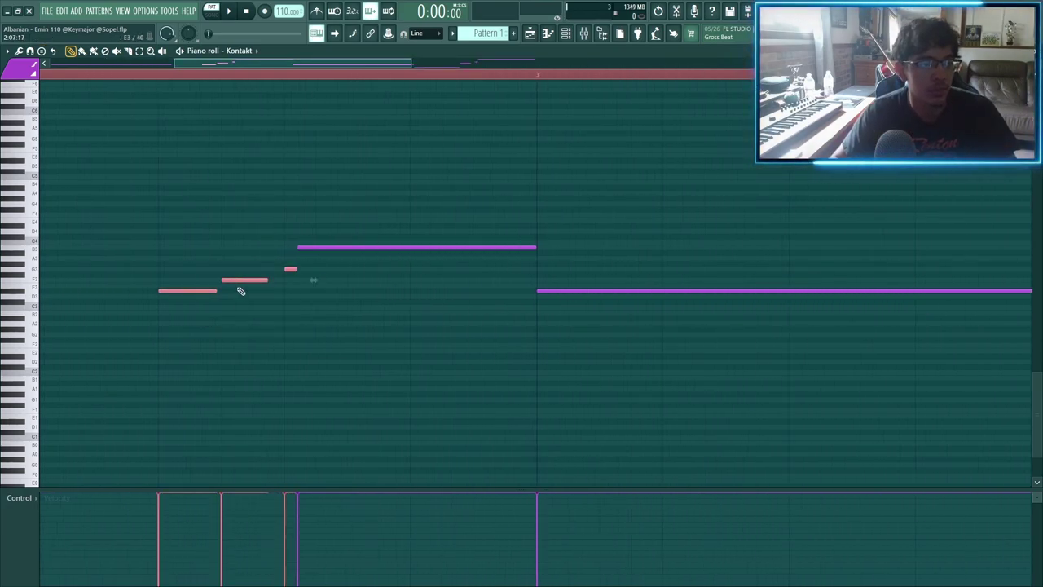
pyautogui.scroll(-4, 222, 301)
pyautogui.hotkey('ctrl', 'z')
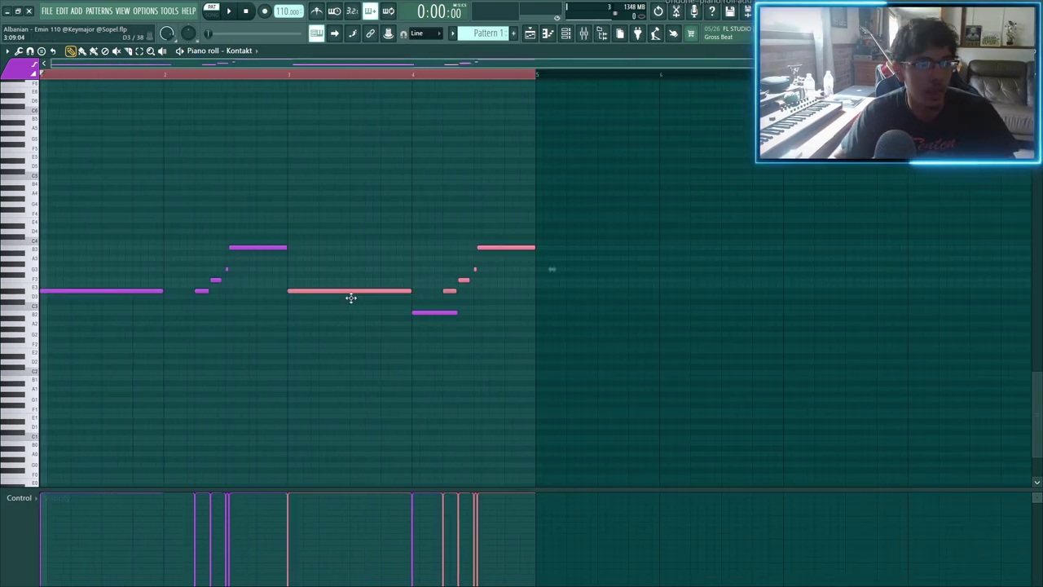
pyautogui.rightClick(452, 291)
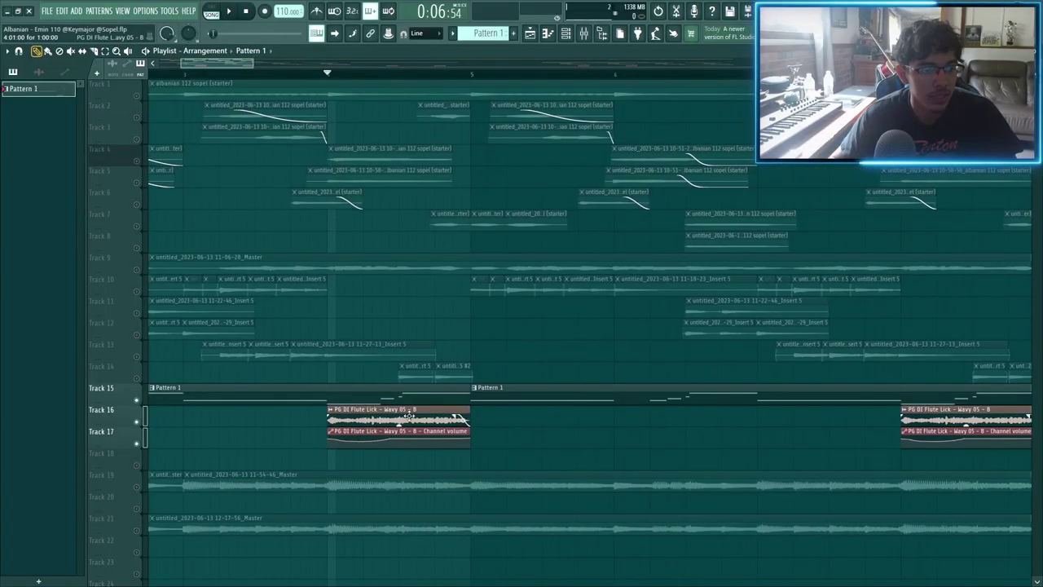
# Try extending the PG DI Flute Lick - Wavy 05 - B clip on Track 16 by one bar, and trim it back to bar 5.
pyautogui.doubleClick(409, 416)
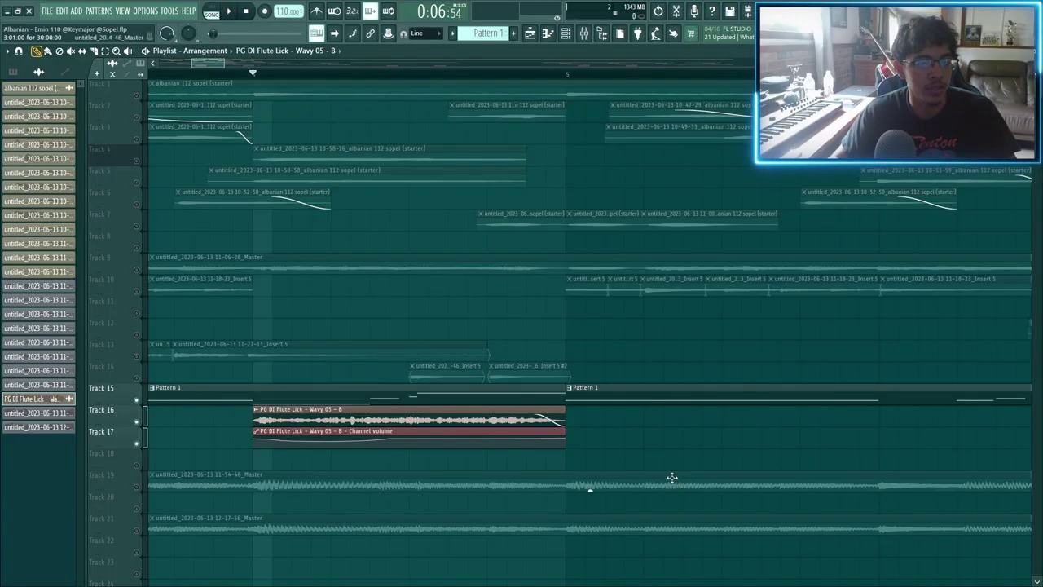
pyautogui.scroll(-2, 563, 405)
pyautogui.moveTo(557, 408); pyautogui.dragTo(699, 413)
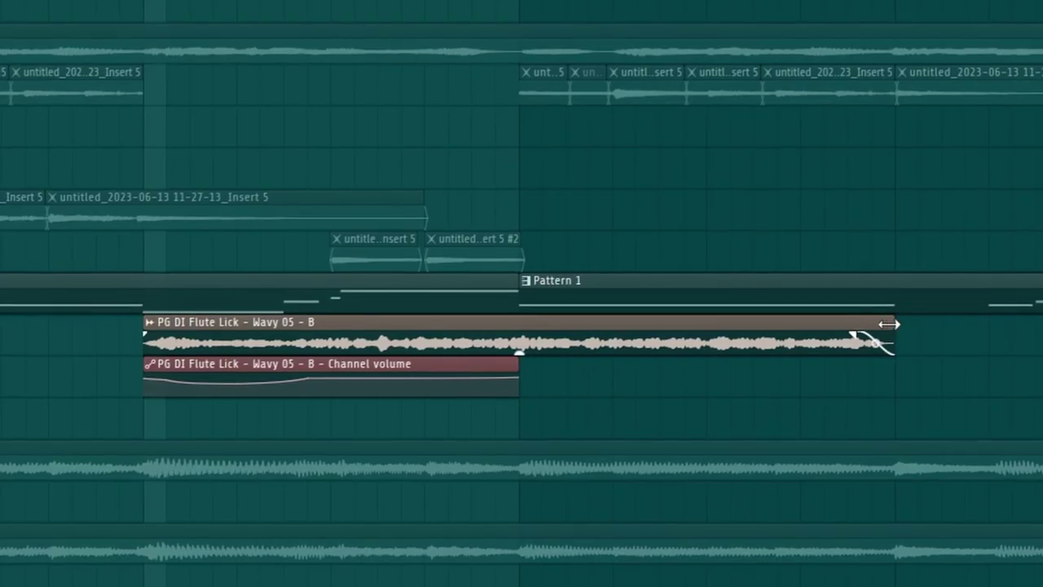
pyautogui.moveTo(786, 330); pyautogui.dragTo(549, 323)
pyautogui.scroll(-3, 521, 334)
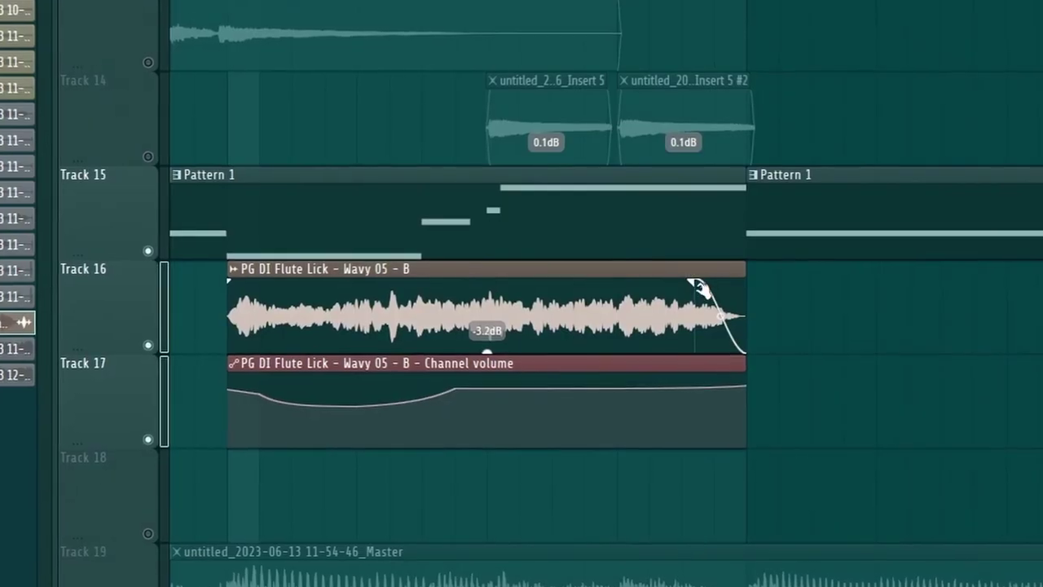
# Inspect the flute clip's fade-out, and open and close its channel settings.
pyautogui.moveTo(443, 335); pyautogui.dragTo(489, 334)
pyautogui.moveTo(769, 286); pyautogui.dragTo(695, 283)
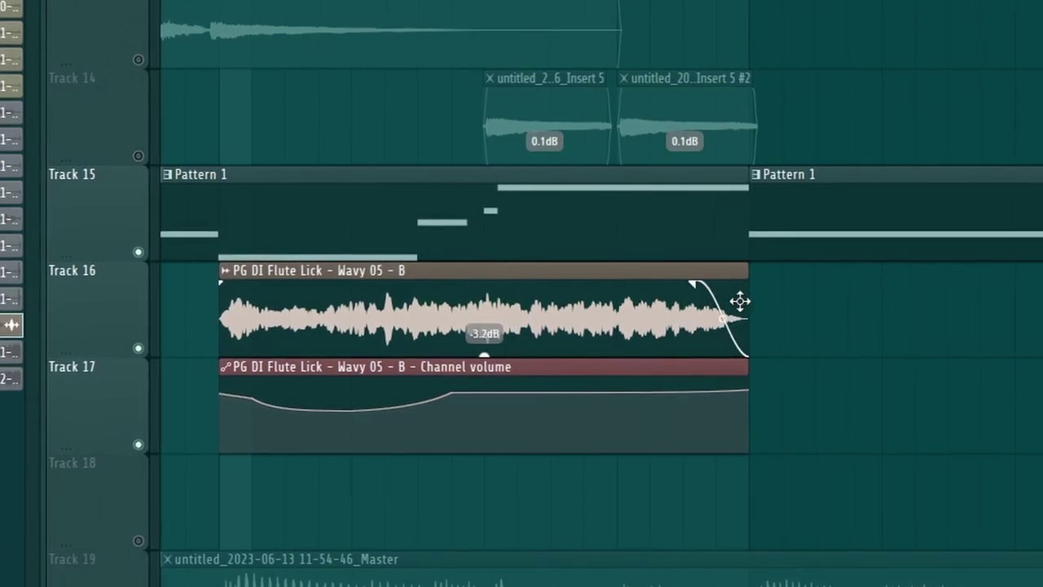
pyautogui.doubleClick(487, 318)
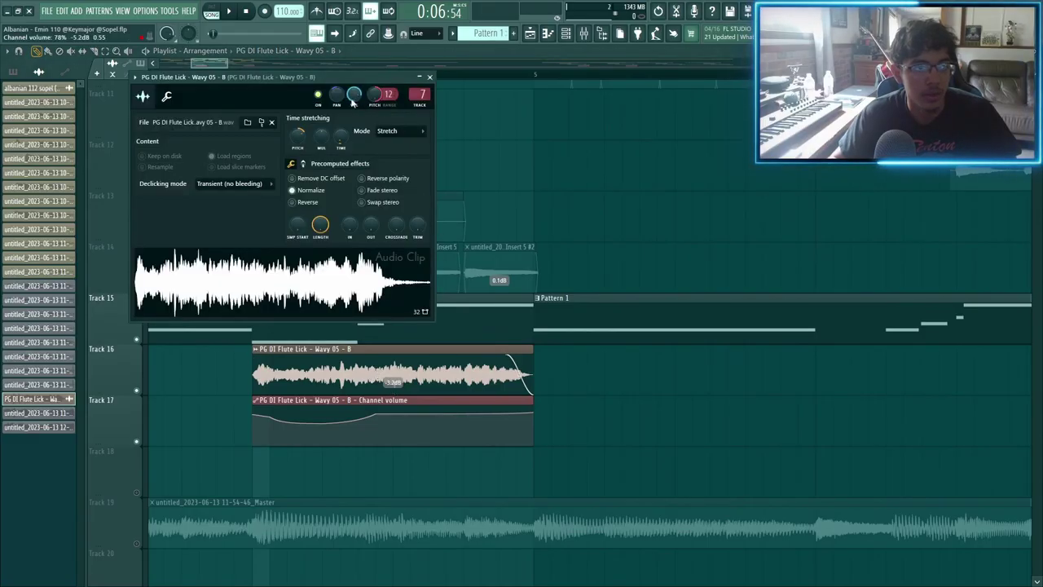
pyautogui.click(430, 77)
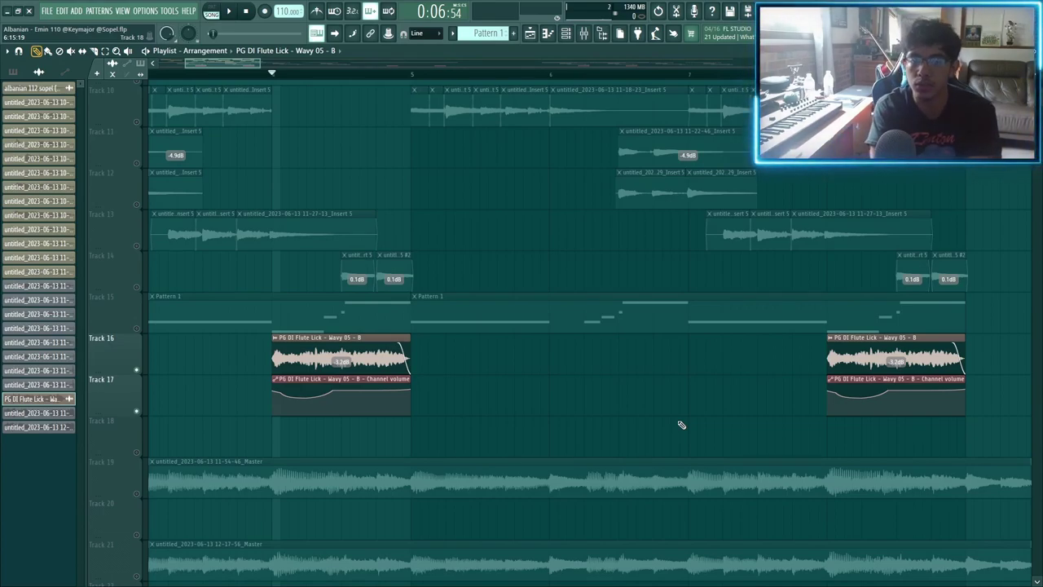
pyautogui.keyDown('ctrl'); pyautogui.scroll(3, 317, 371); pyautogui.keyUp('ctrl')
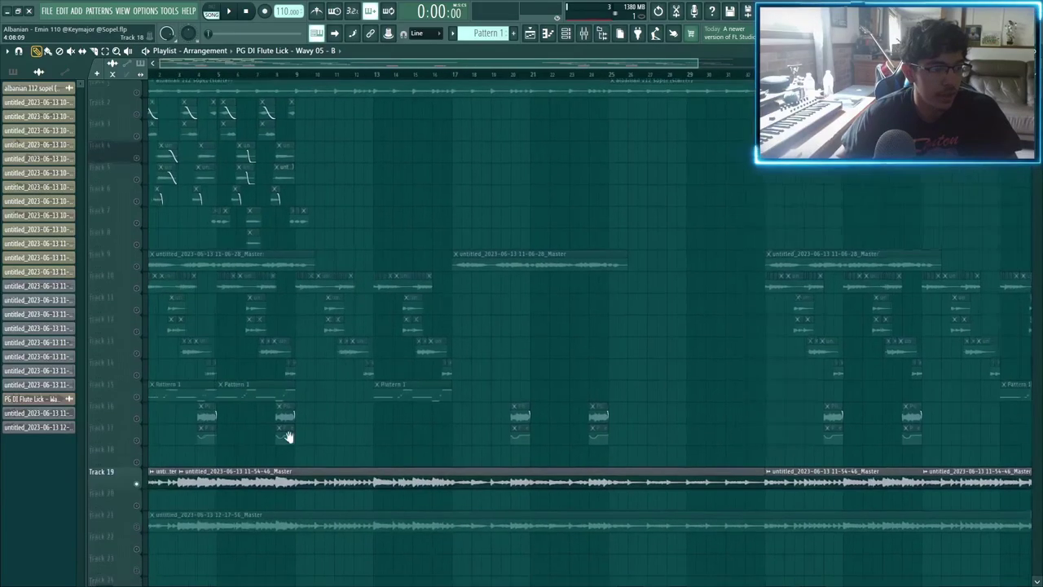
pyautogui.scroll(-1, 290, 437)
pyautogui.keyDown('ctrl'); pyautogui.click(370, 434); pyautogui.keyUp('ctrl')
pyautogui.scroll(-2, 370, 434)
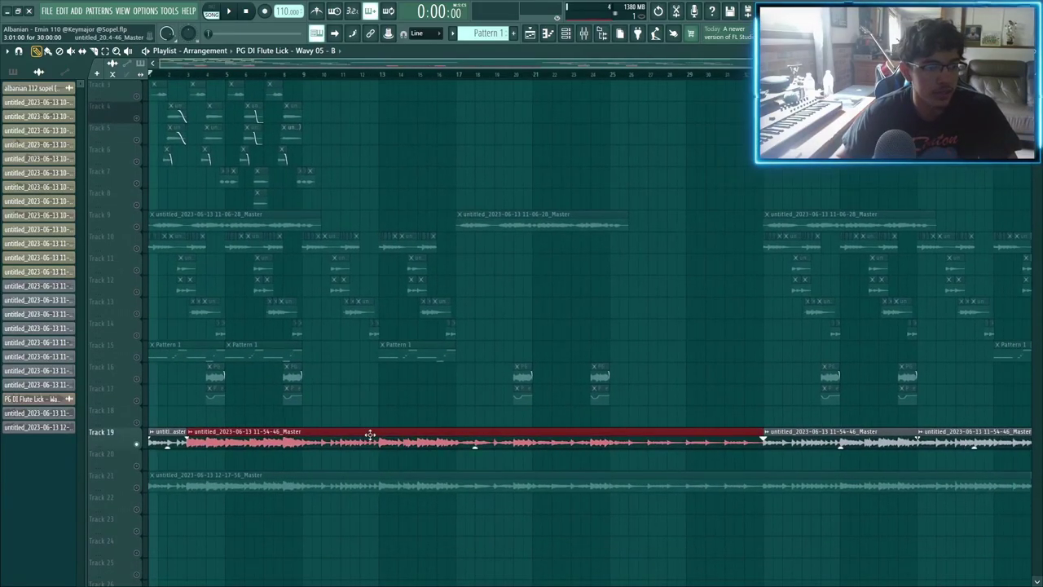
pyautogui.moveTo(860, 427); pyautogui.dragTo(158, 443)
pyautogui.hotkey('ctrl', 'd')
pyautogui.scroll(2, 165, 407)
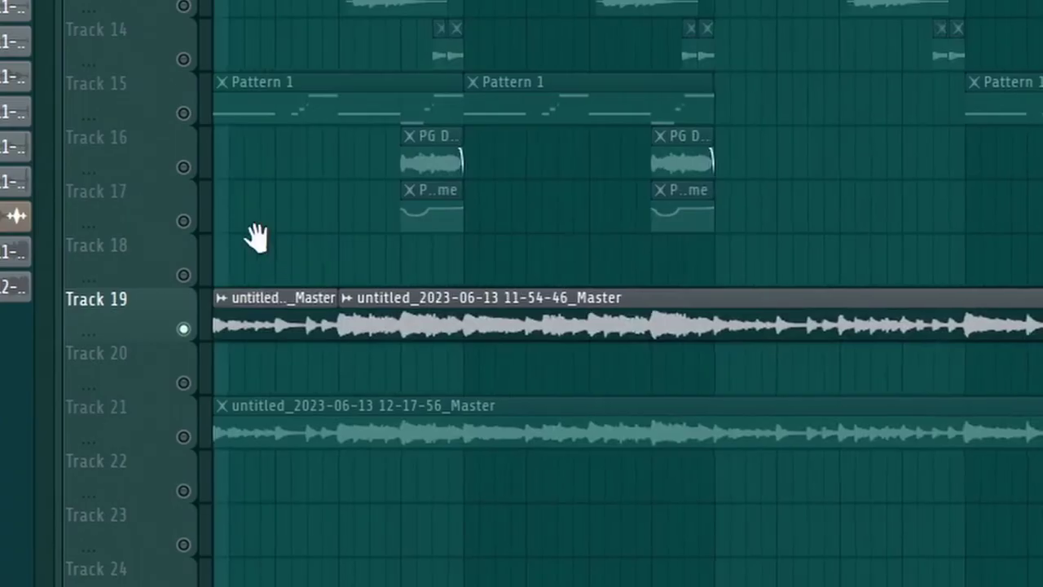
# Select the short opening clip at the start of Track 19 to compare it with the clip that follows.
pyautogui.scroll(-1, 166, 407)
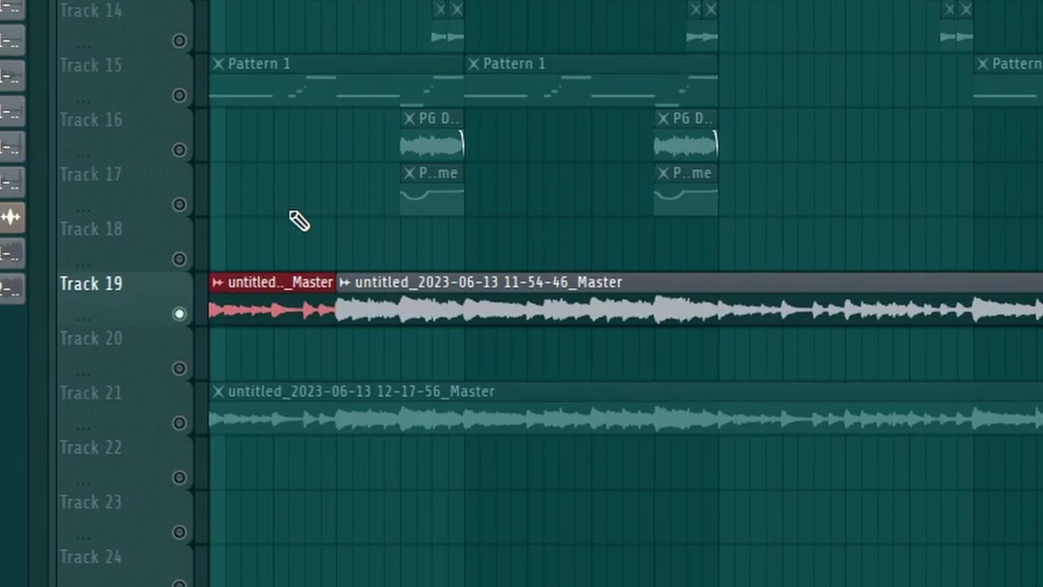
pyautogui.moveTo(249, 309); pyautogui.dragTo(247, 312)
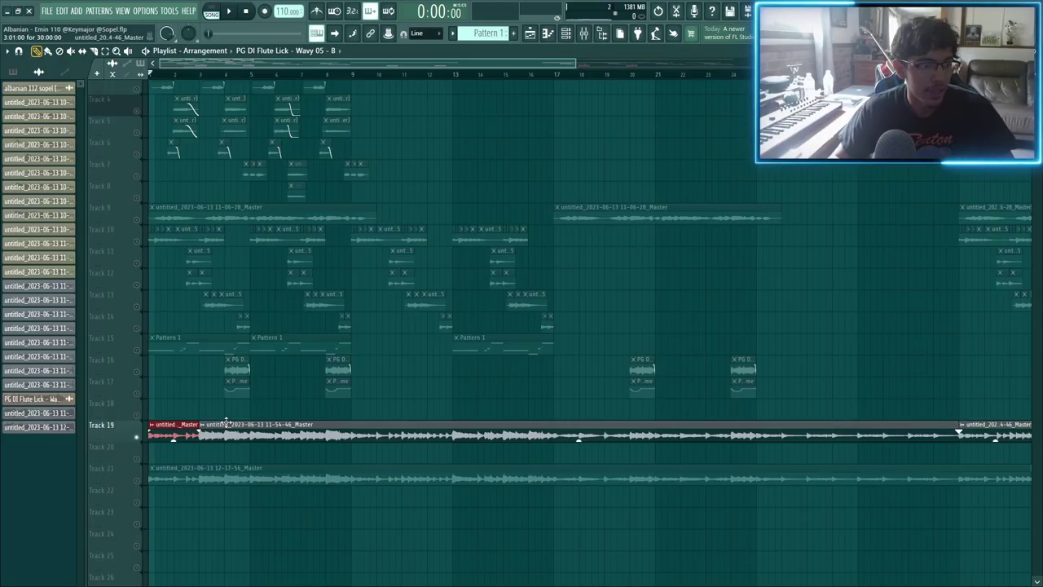
pyautogui.moveTo(401, 307); pyautogui.dragTo(462, 292)
pyautogui.scroll(-2, 269, 416)
pyautogui.moveTo(287, 405); pyautogui.dragTo(152, 83)
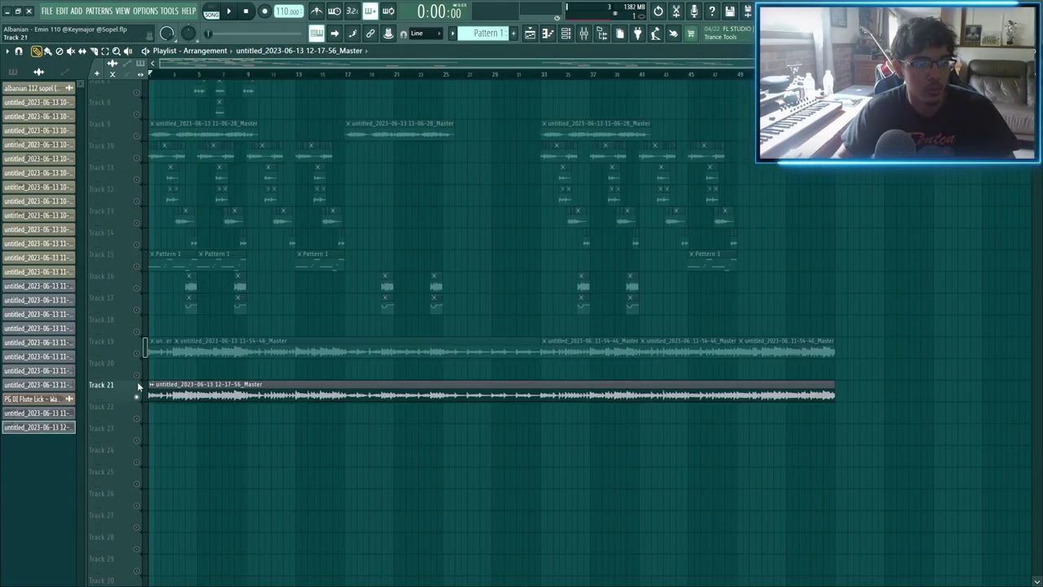
pyautogui.click(133, 389)
pyautogui.doubleClick(491, 399)
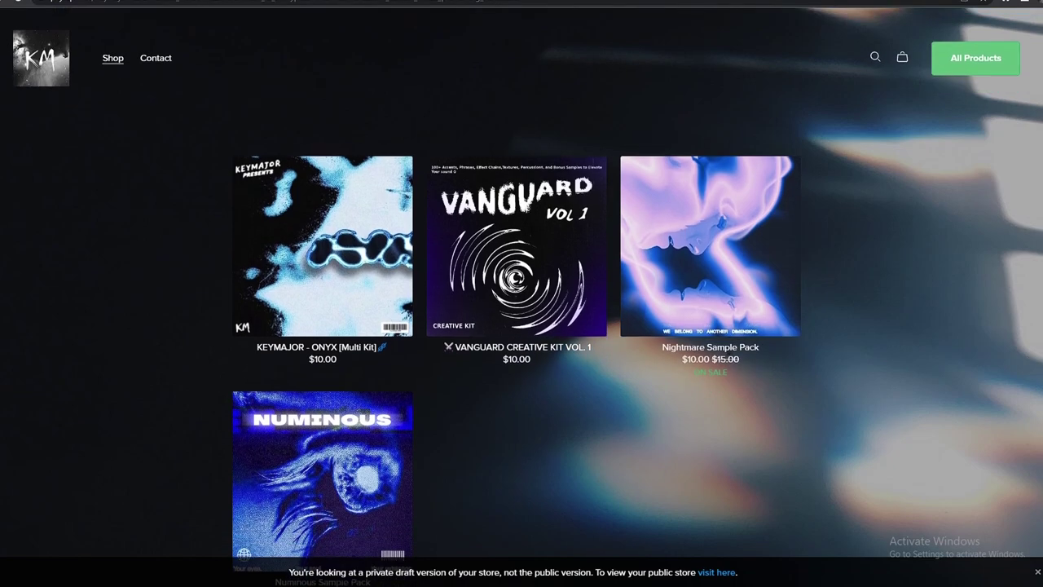
# Browse the sample packs and kits on the Keymajor web store's shop page.
pyautogui.scroll(-2, 730, 353)
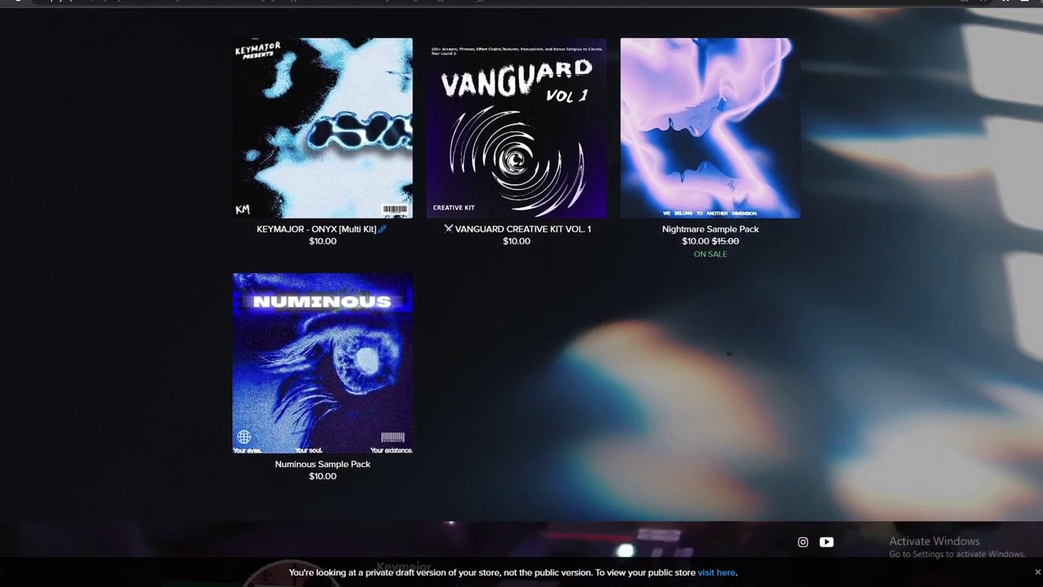
pyautogui.scroll(-1, 728, 353)
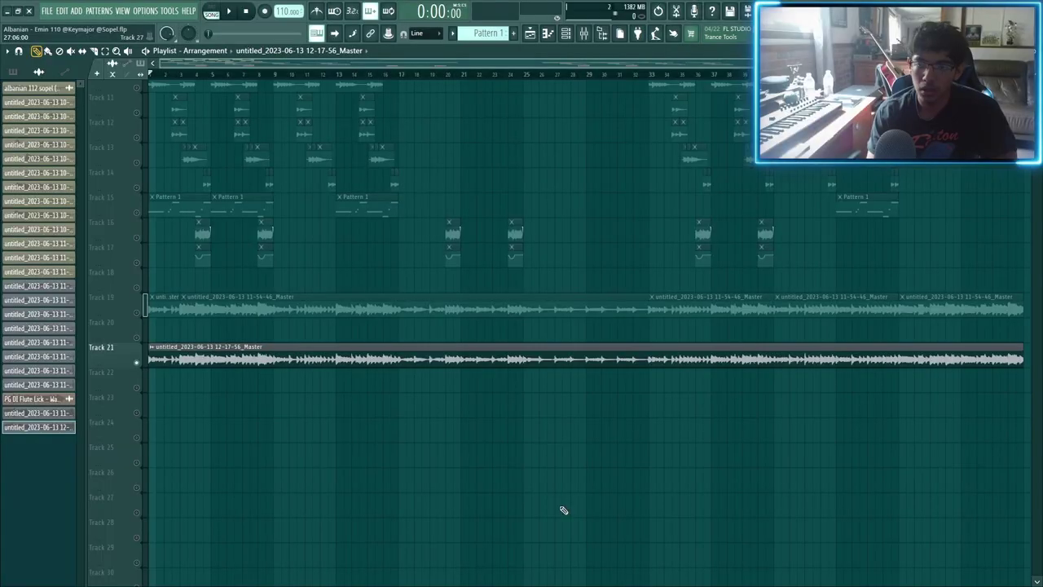